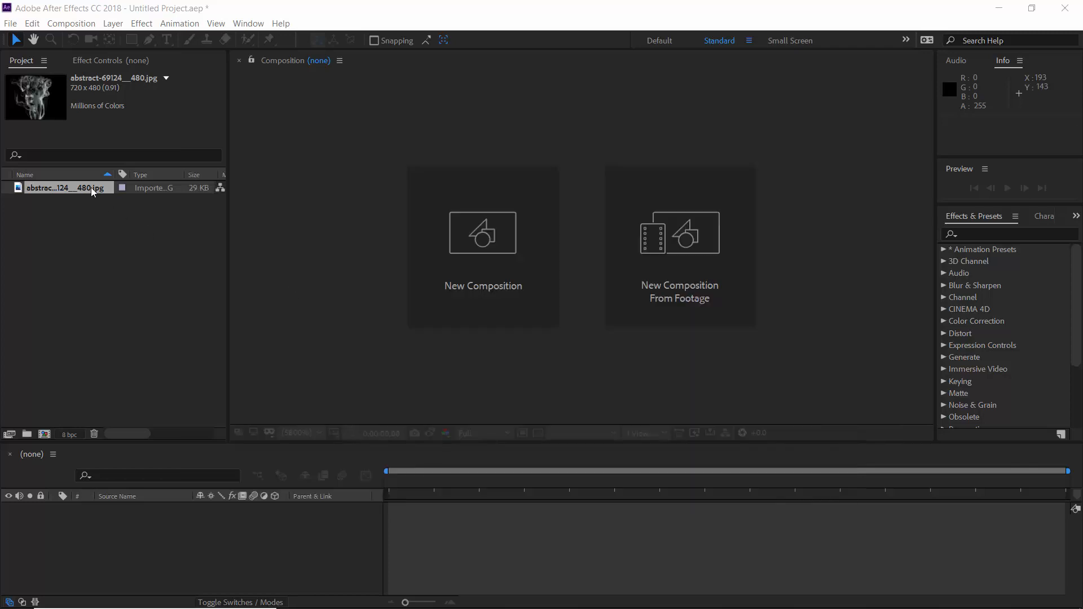
Step: Create a new composition from the abstract-69124__480.jpg footage
click(91, 188)
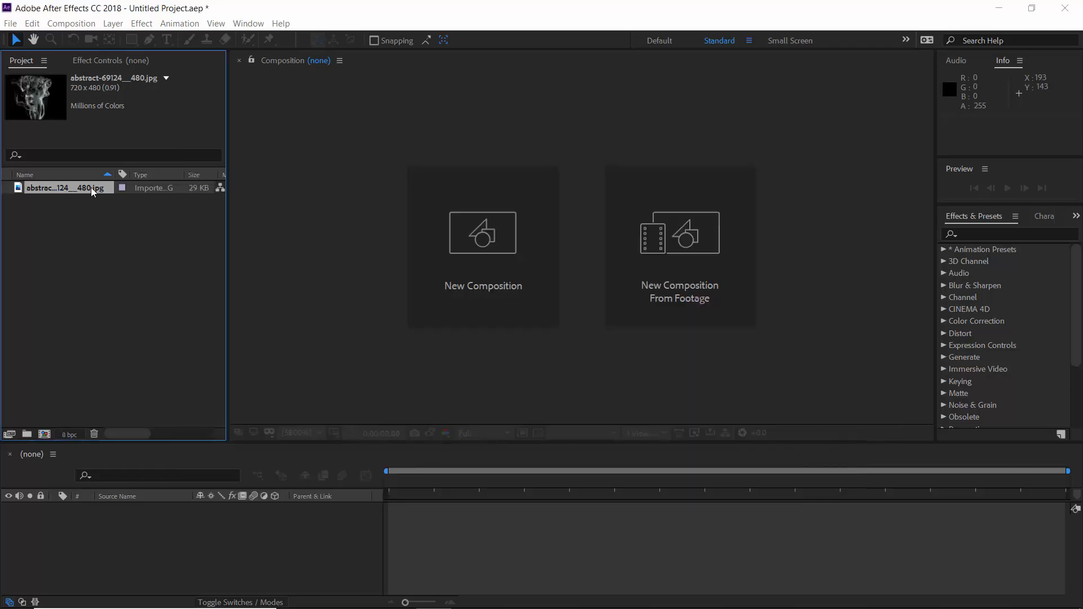
drag(72, 188, 47, 434)
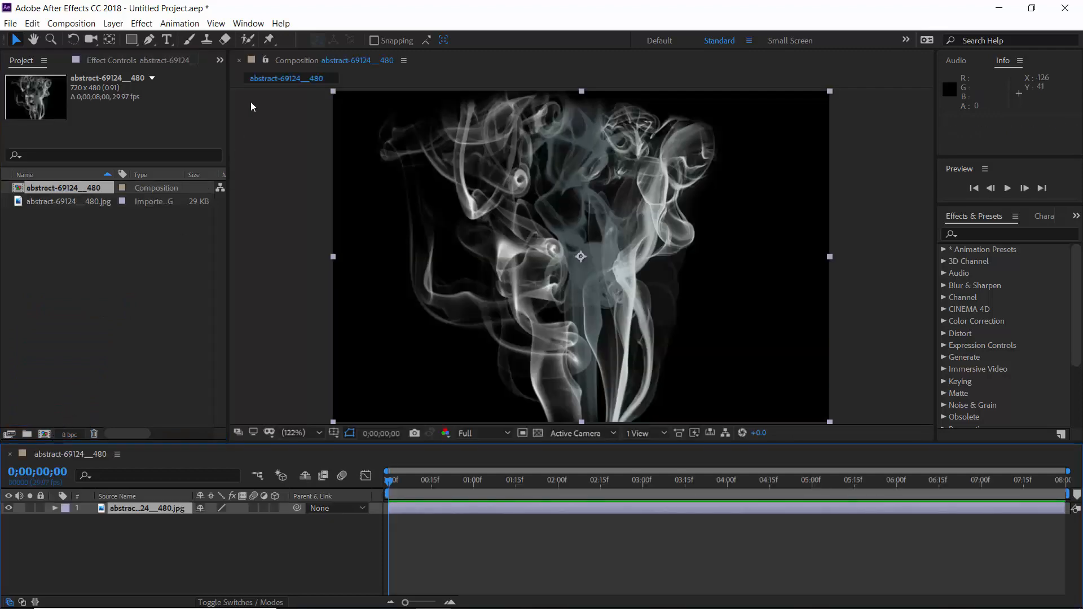
Step: Place Puppet Position pins in two rows across the base of the smoke image
click(270, 40)
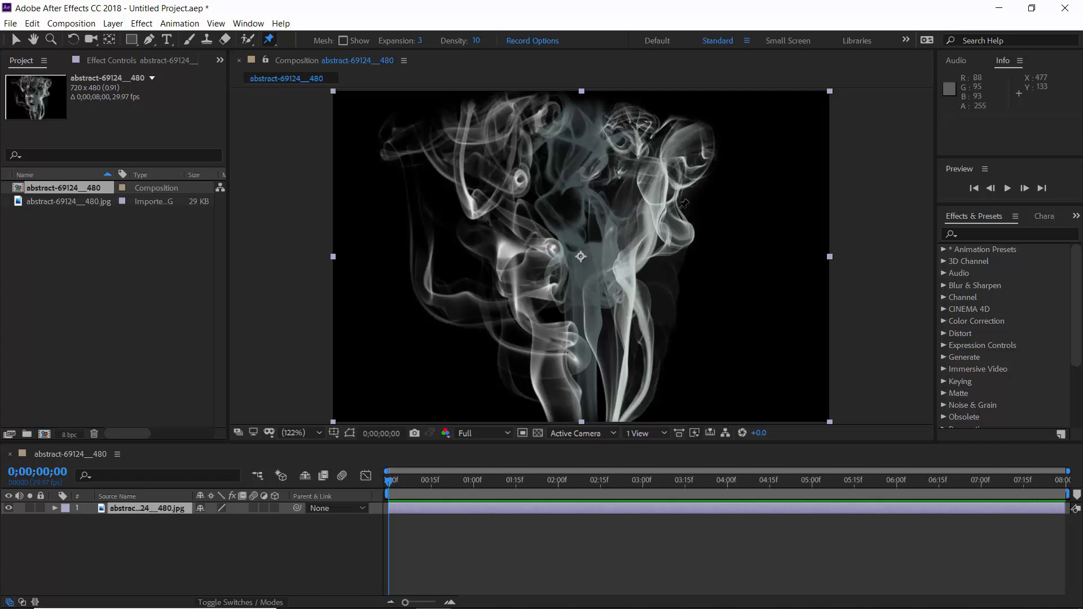
click(547, 421)
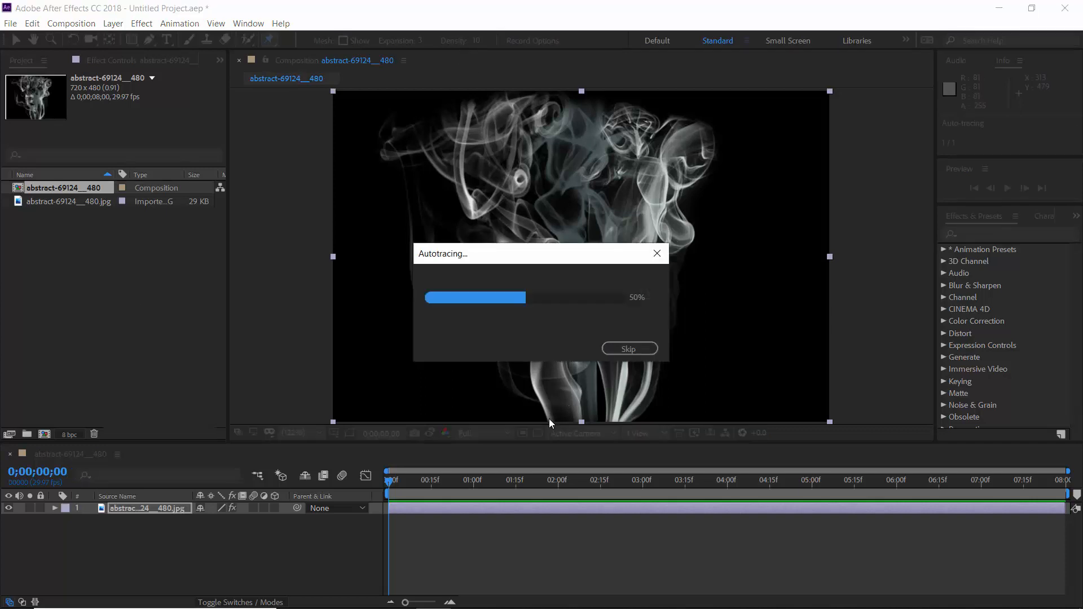
click(585, 419)
click(629, 420)
click(541, 404)
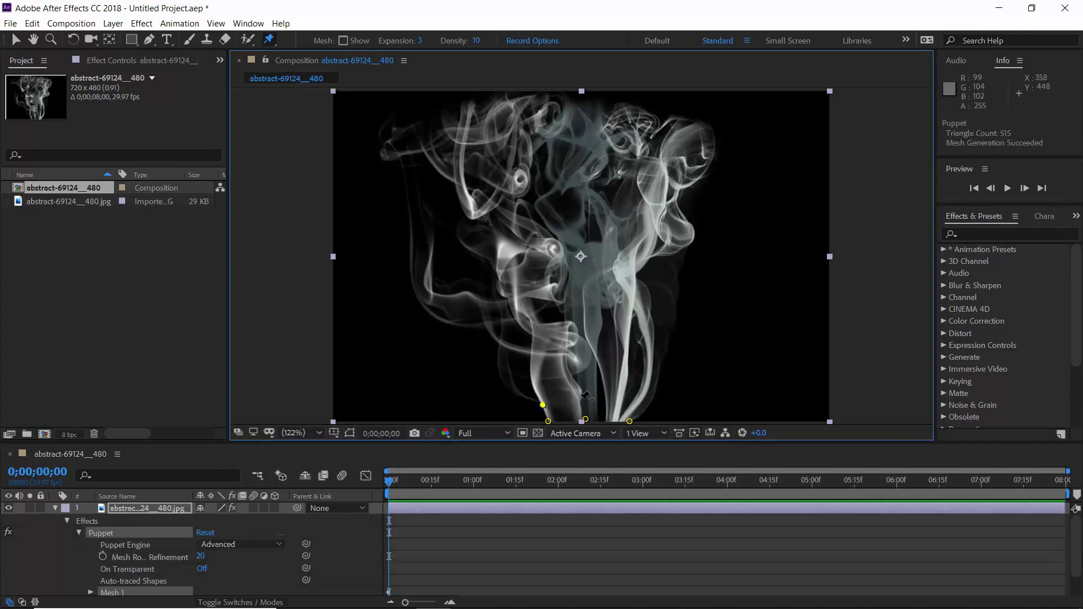
click(571, 402)
click(601, 401)
click(628, 400)
click(649, 405)
Step: Add a third row of puppet pins across the smoke stems, just above the two base rows
click(530, 376)
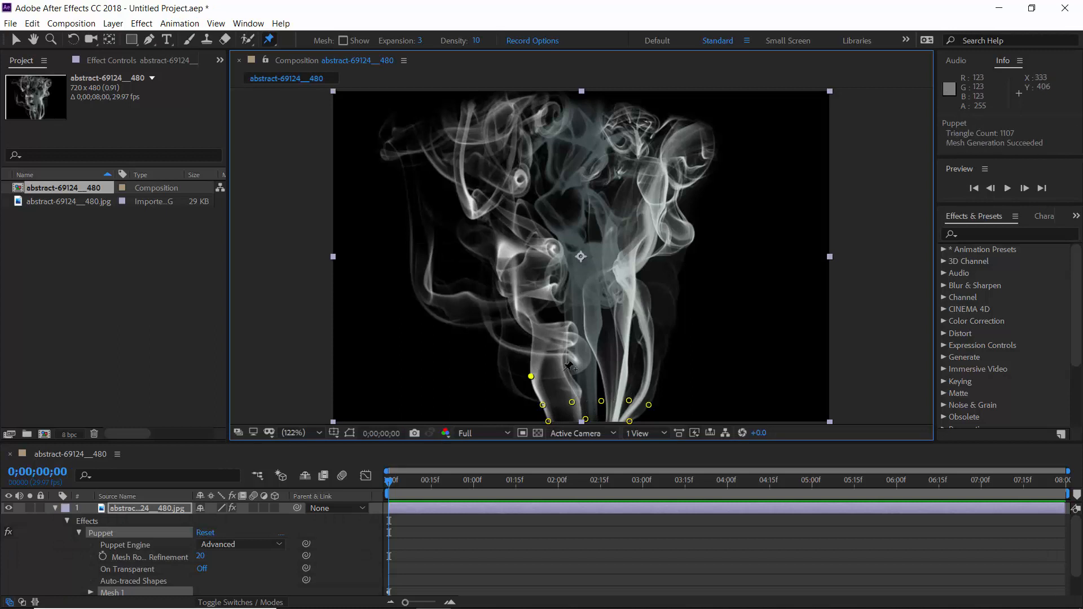
click(565, 369)
click(598, 367)
click(625, 369)
Step: Place puppet pins along the smoke's left outline, from the lower stem up toward the upper-left wisps
click(508, 388)
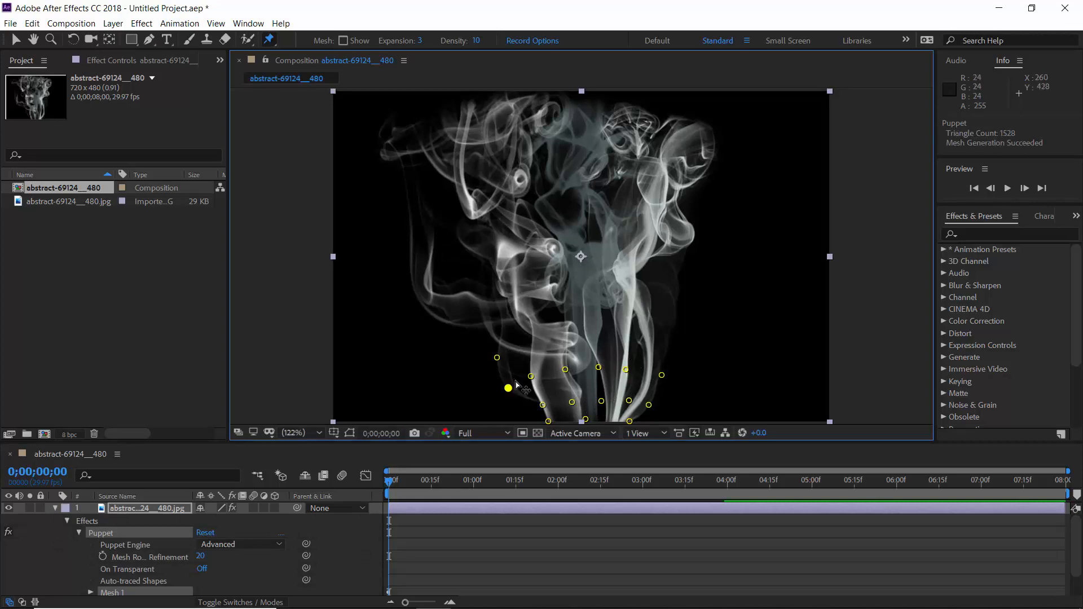
click(497, 357)
click(490, 335)
click(458, 324)
click(422, 305)
click(410, 269)
click(410, 213)
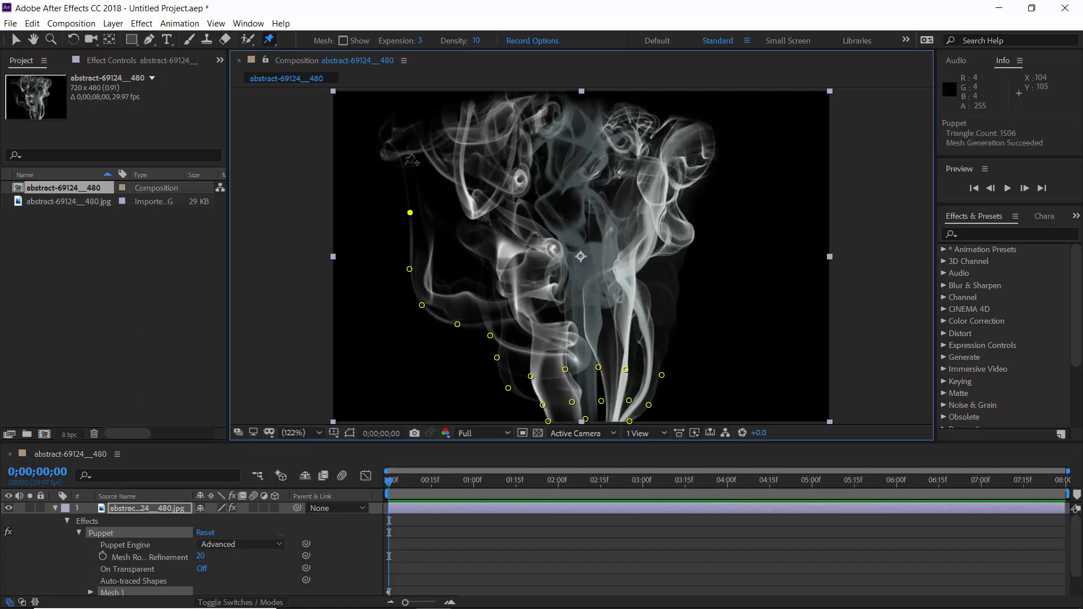
Step: Continue the outline pins across the top of the smoke and down its right edge to the lower stem
click(378, 136)
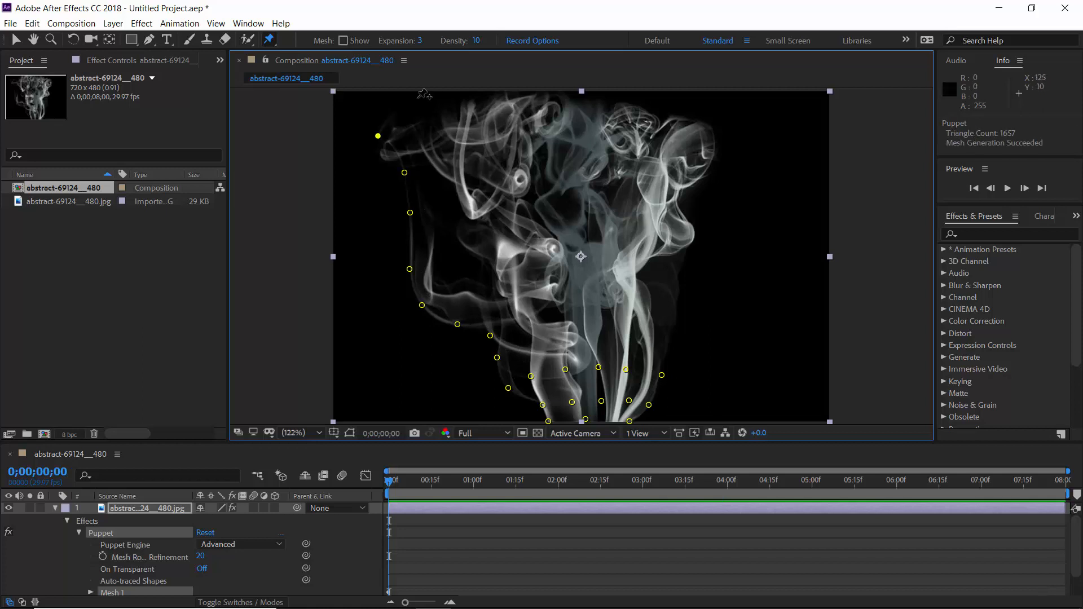
click(627, 100)
click(673, 111)
click(696, 234)
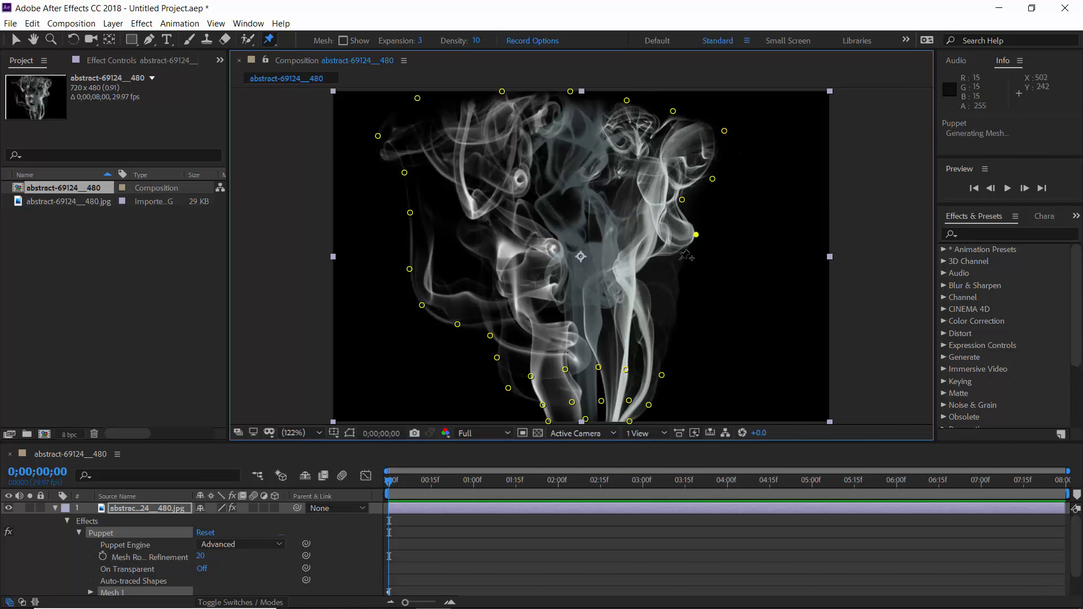
click(679, 257)
click(679, 302)
click(672, 341)
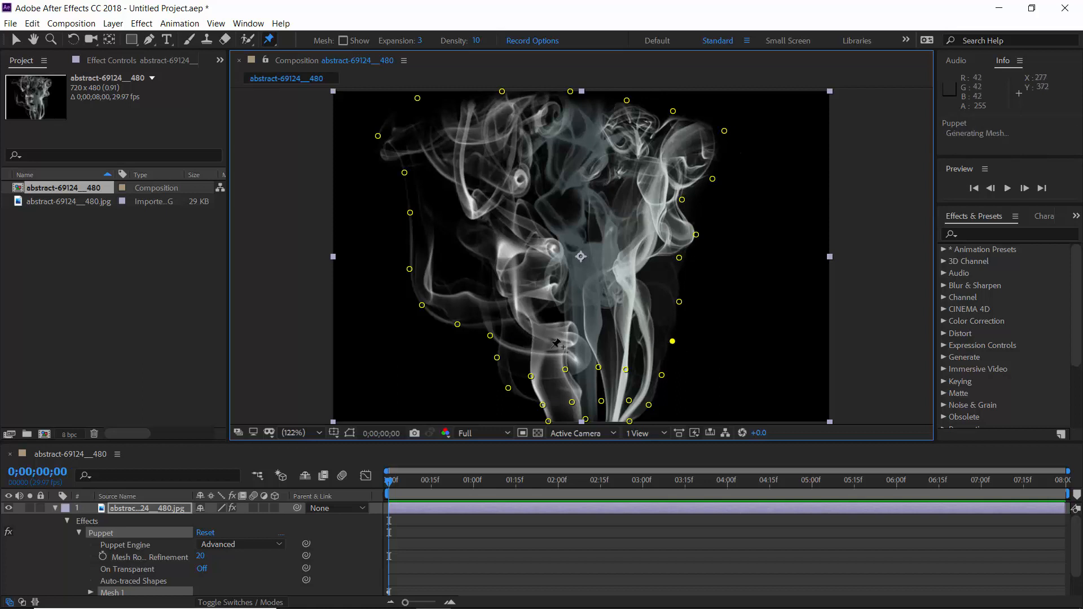
Step: Add a second ring of puppet pins just inside the outline, along the smoke's left, top and right sides
click(524, 348)
click(513, 325)
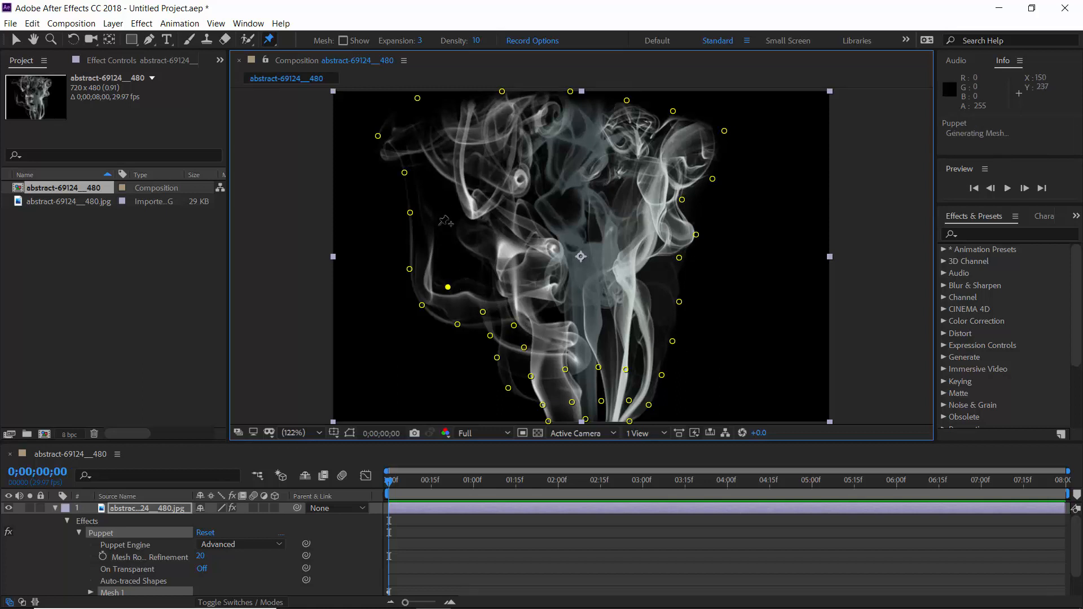
click(565, 121)
click(620, 133)
click(667, 145)
click(656, 202)
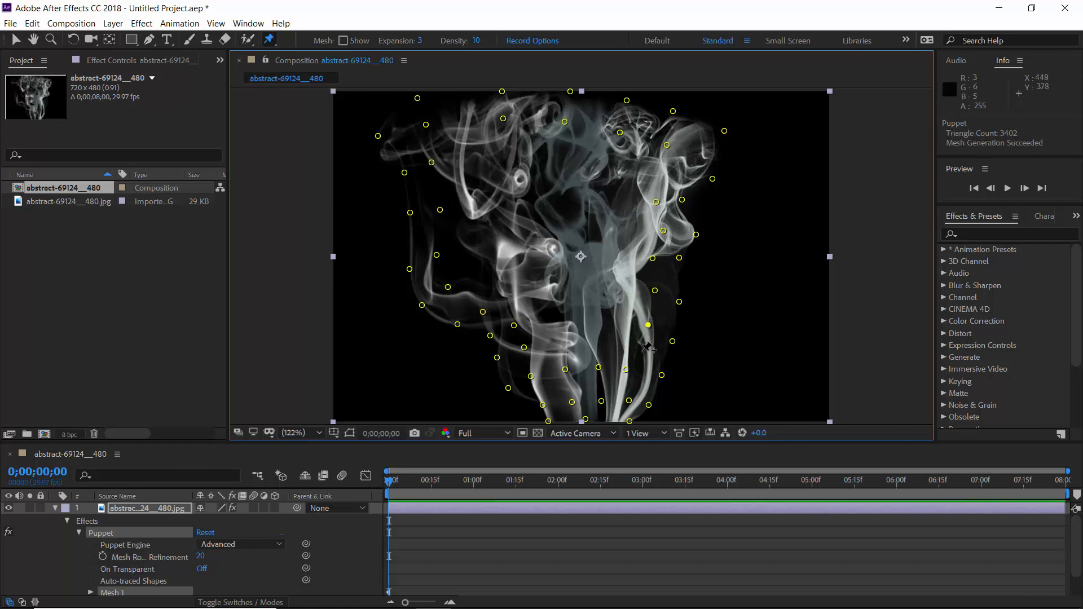
Step: Add puppet pins further inward on both sides of the smoke and through its upper middle
click(505, 301)
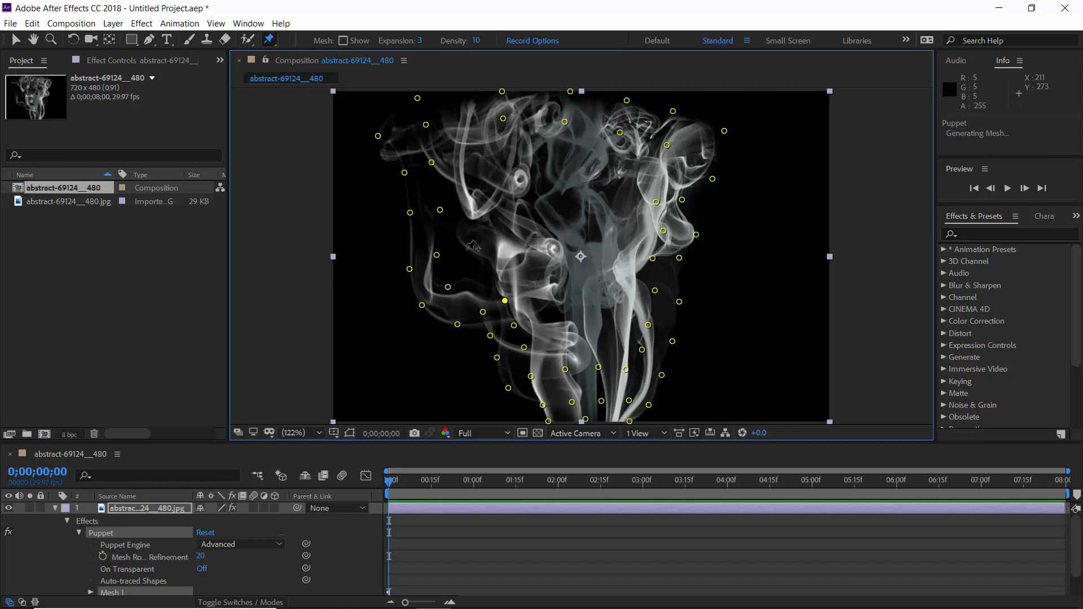
click(561, 155)
click(609, 164)
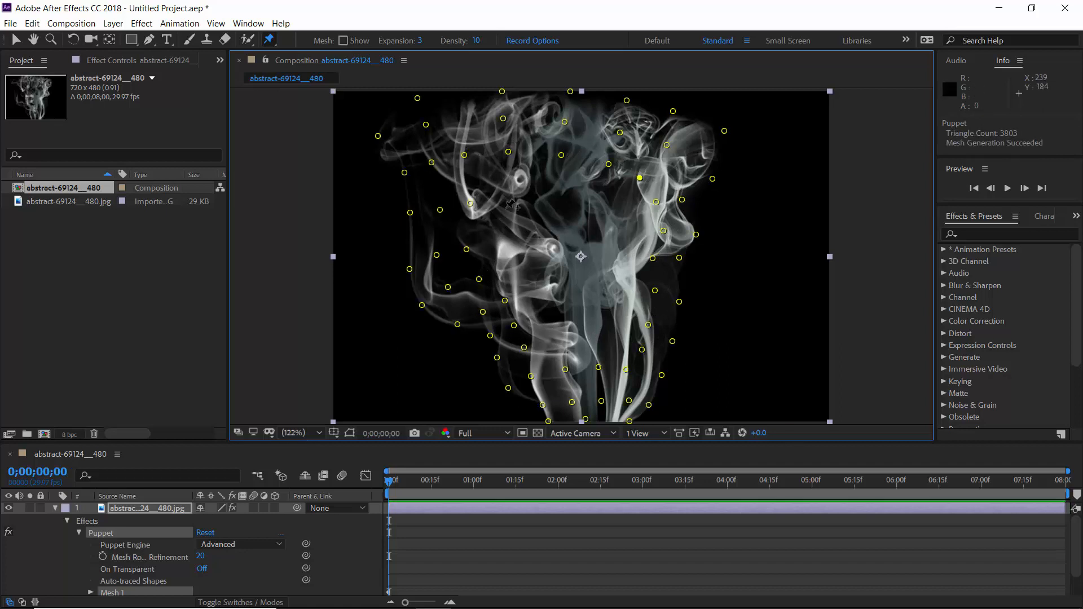
click(601, 197)
click(627, 219)
click(533, 231)
click(573, 229)
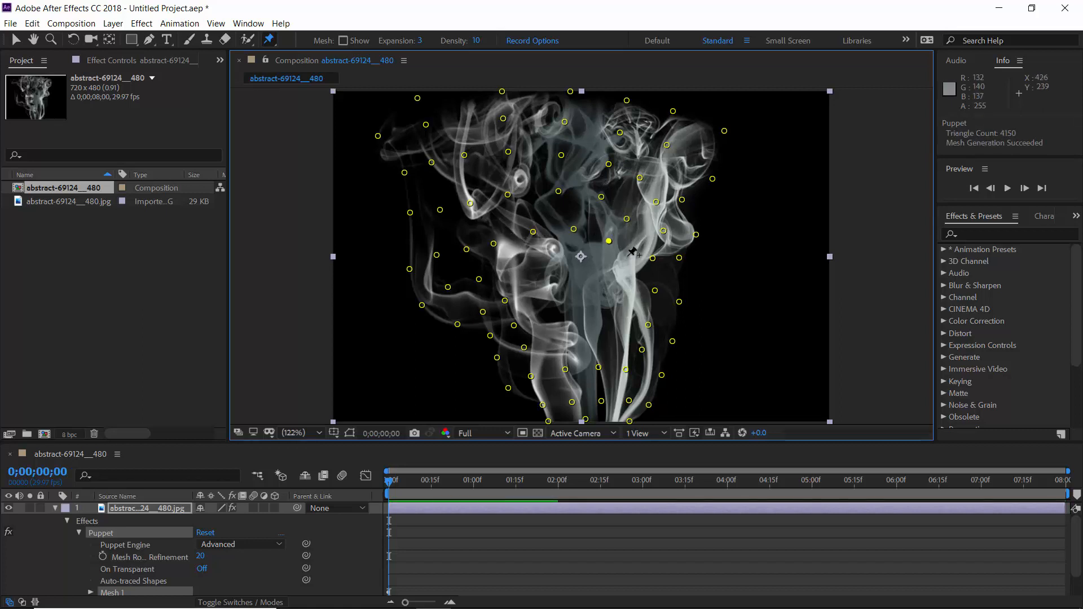
Step: Place puppet pins across the central part of the smoke, around the layer's anchor point
click(623, 275)
click(510, 272)
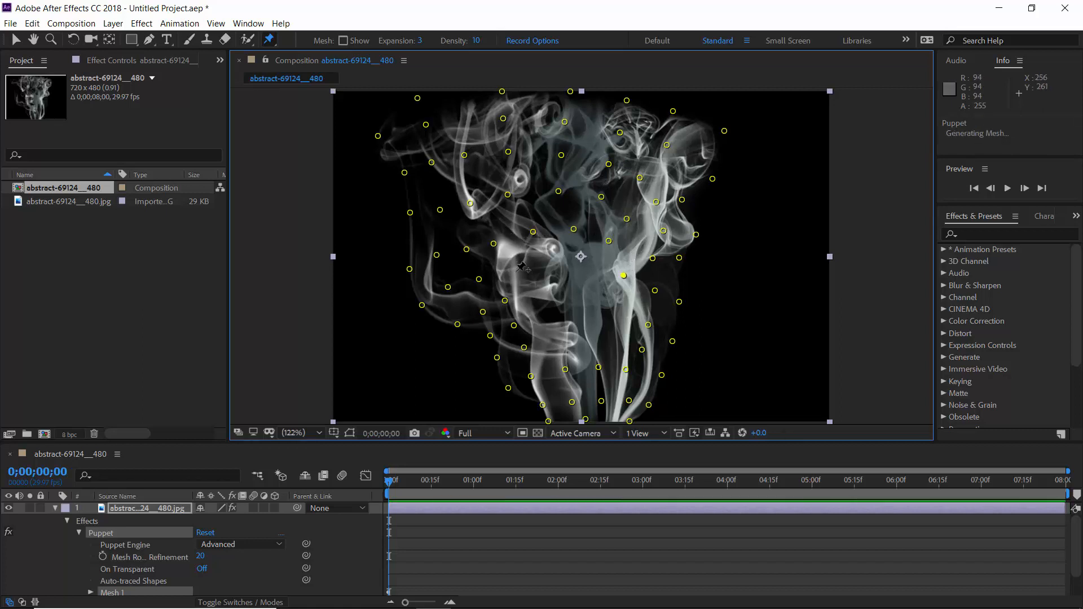
click(577, 270)
click(546, 266)
click(613, 299)
Step: Fill the remaining gaps in the lower middle and center of the smoke with puppet pins
click(620, 322)
click(615, 344)
click(586, 337)
click(559, 341)
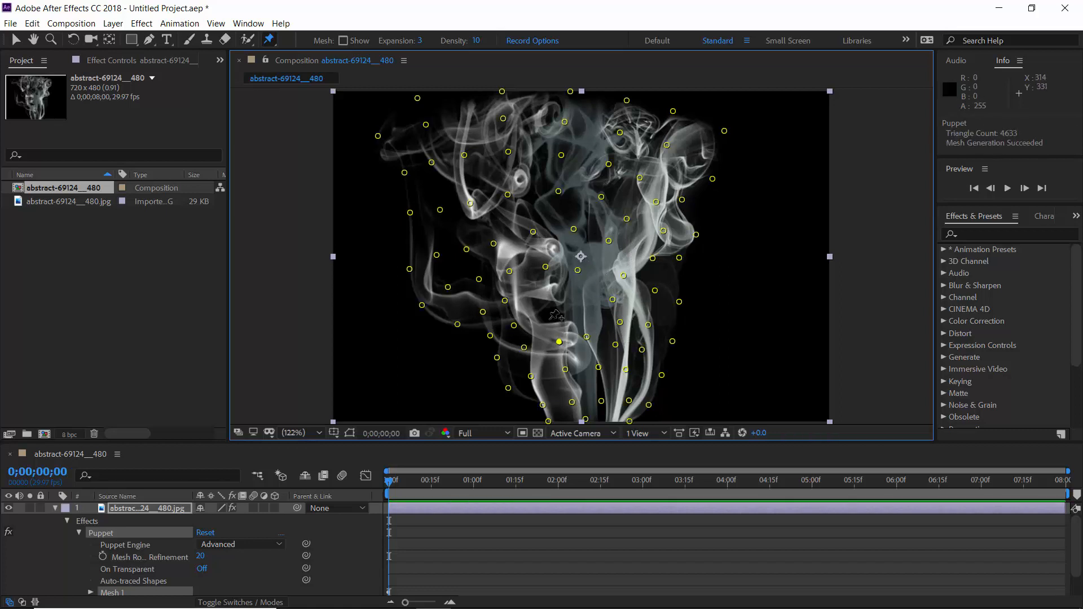
click(549, 319)
click(540, 296)
click(578, 293)
click(585, 313)
click(602, 269)
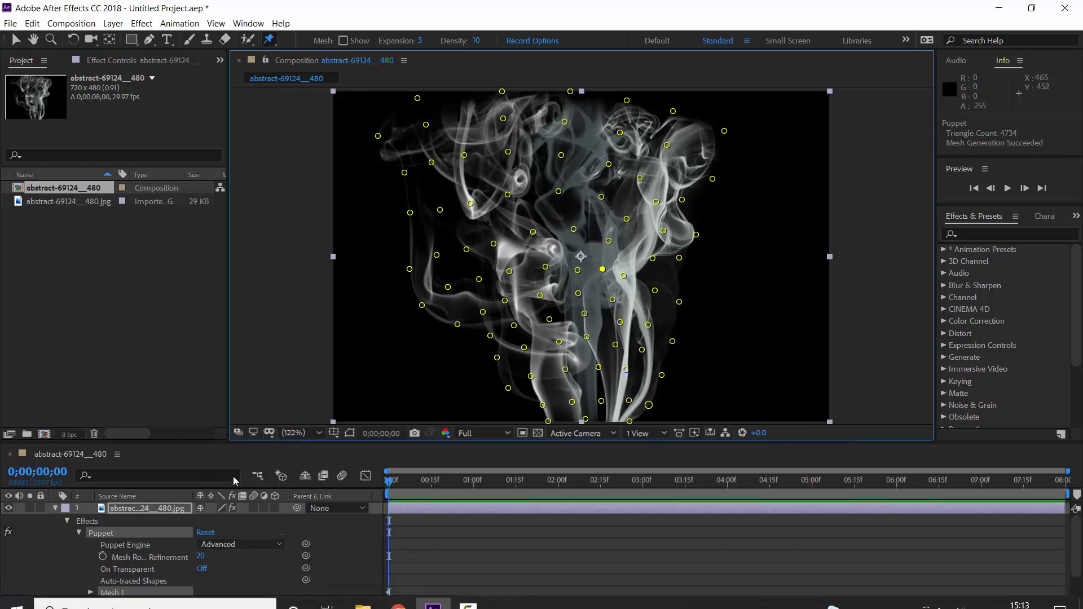
Step: Inspect the Position keyframes of individual puppet pins, such as 83 and 80, under Mesh 1's Deform properties
drag(291, 442, 294, 410)
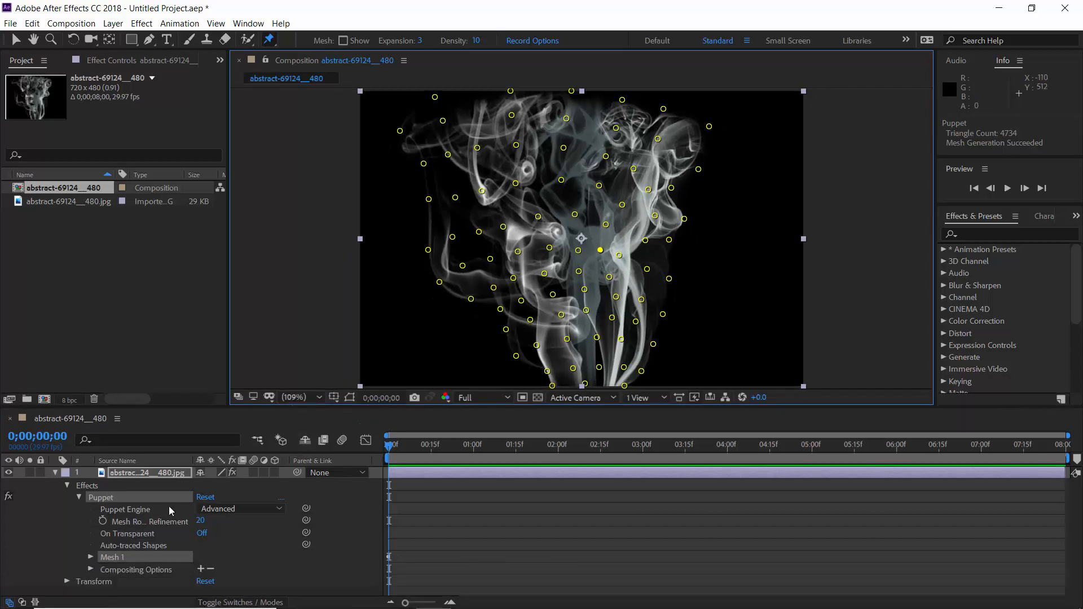
click(90, 558)
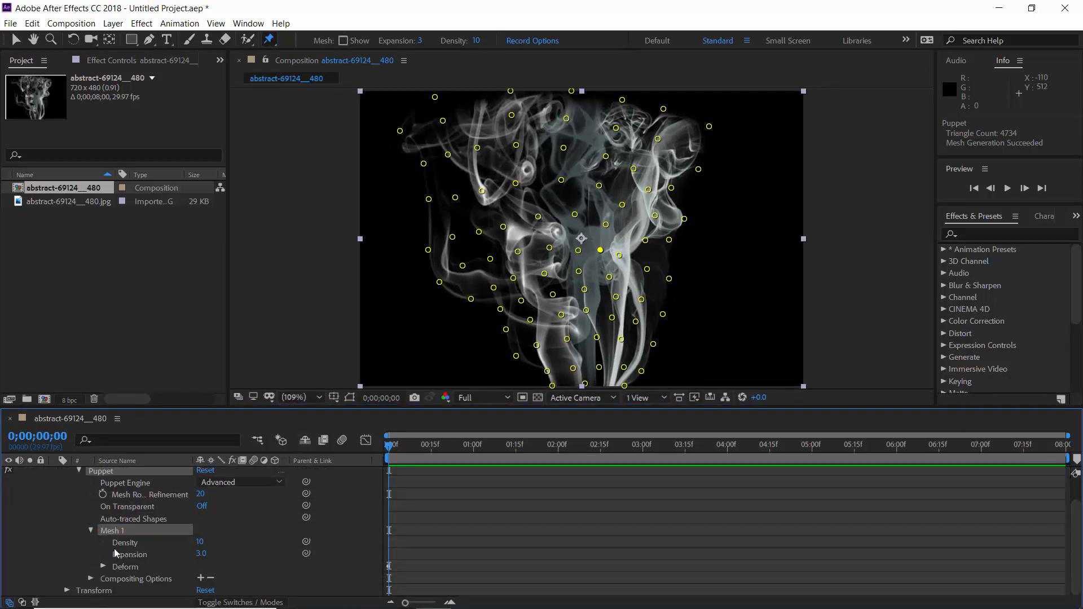
click(104, 565)
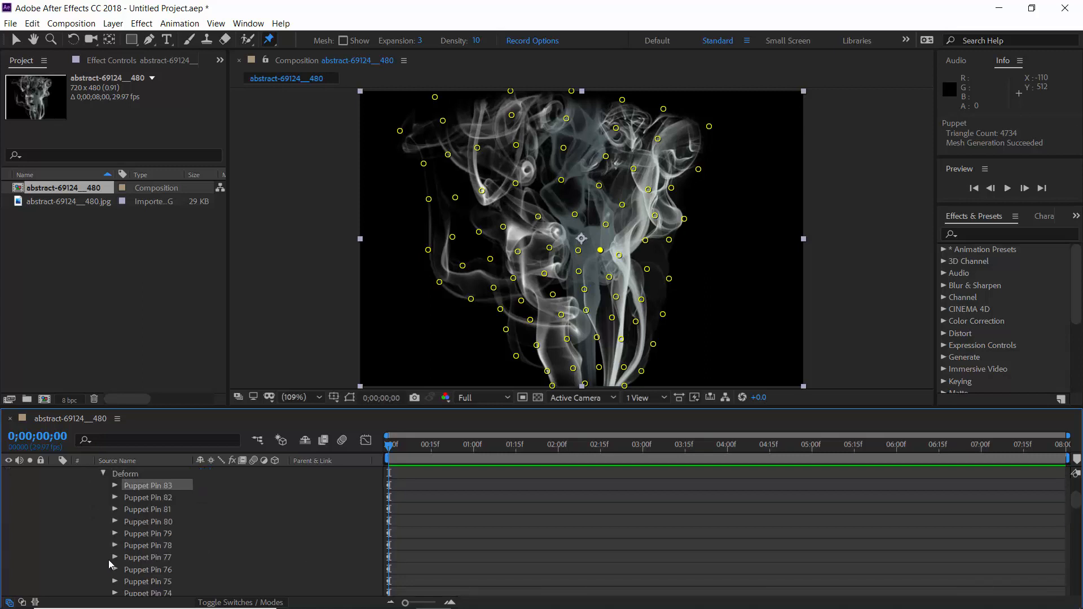
click(115, 486)
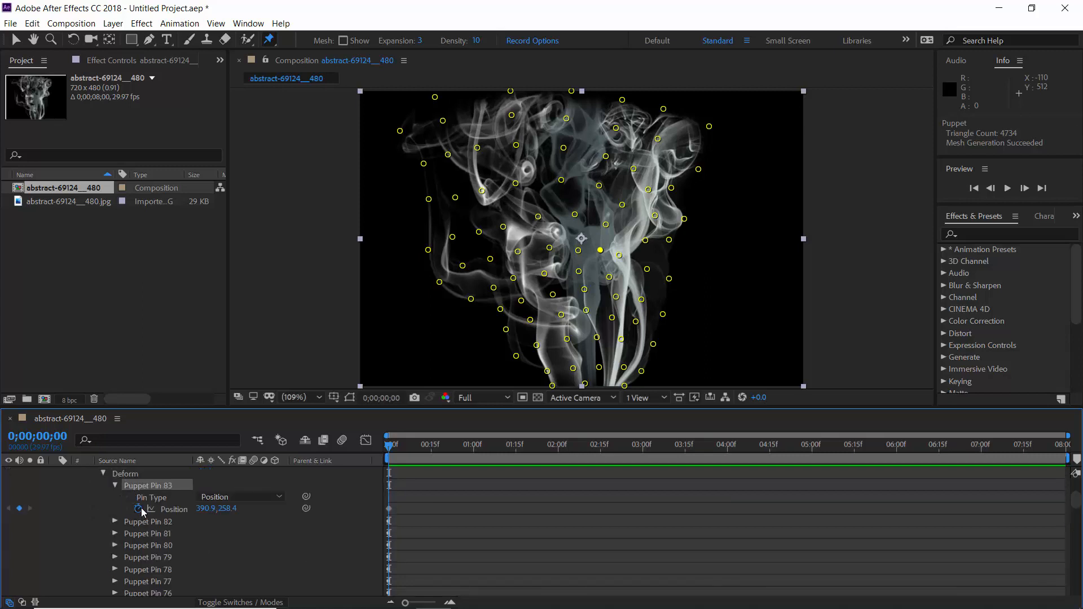
click(115, 486)
click(115, 521)
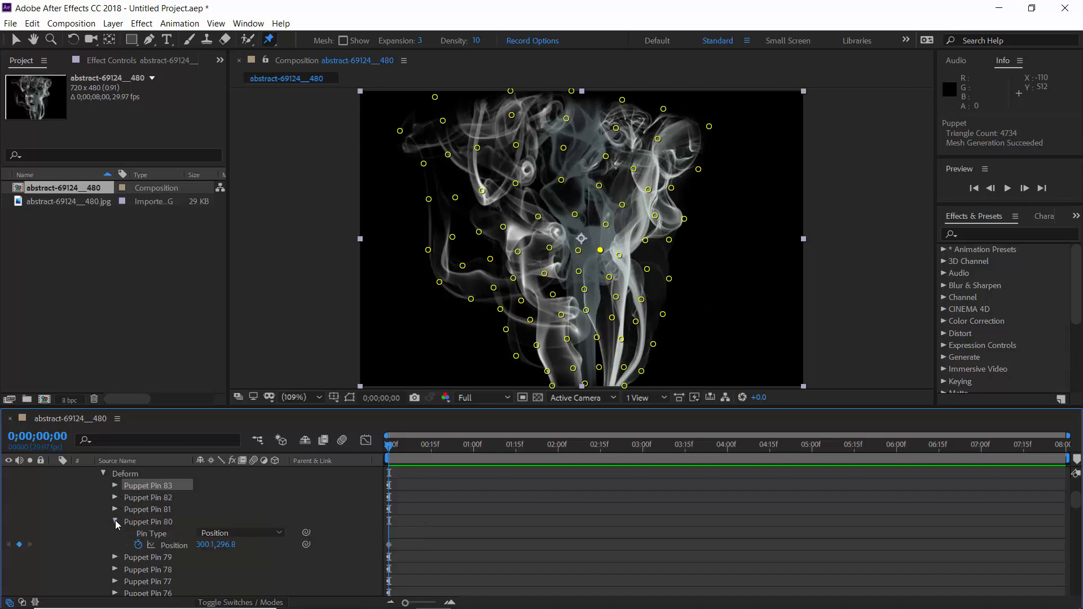
click(116, 521)
scroll(116, 524, up, 4)
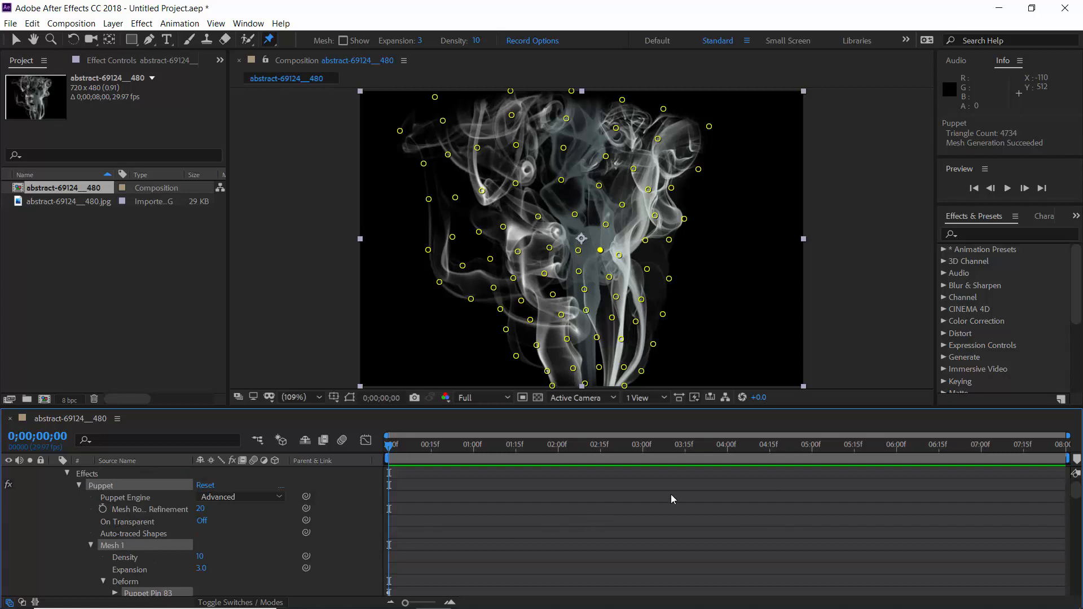
click(1023, 457)
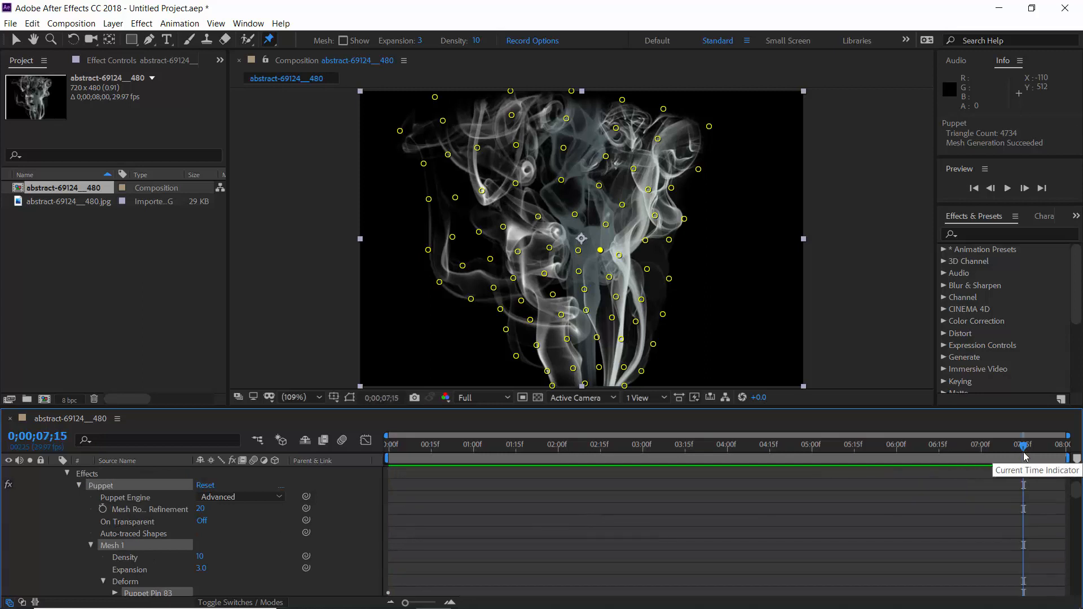
drag(675, 408, 676, 433)
drag(510, 377, 503, 372)
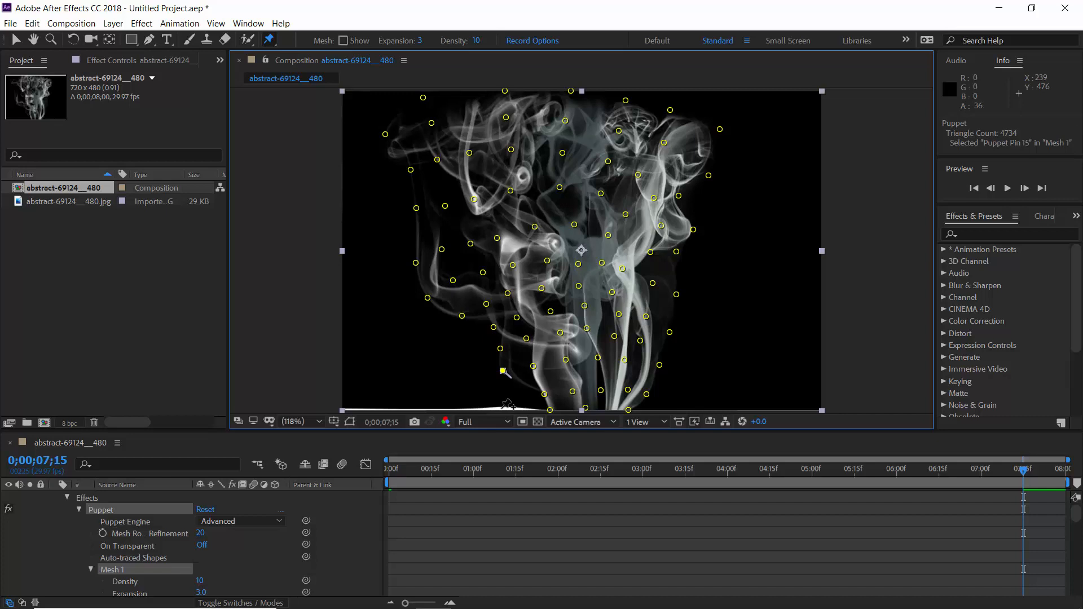
key(ctrl+z)
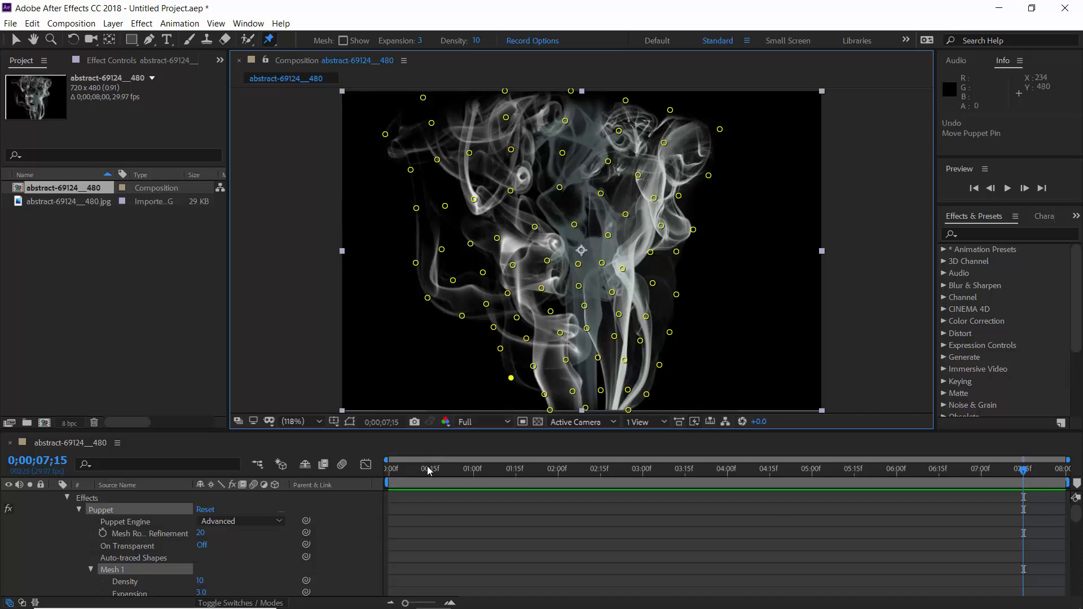
click(365, 471)
key(Home)
Step: Create a black 720 x 480 px solid and place it beneath the smoke image layer
click(113, 23)
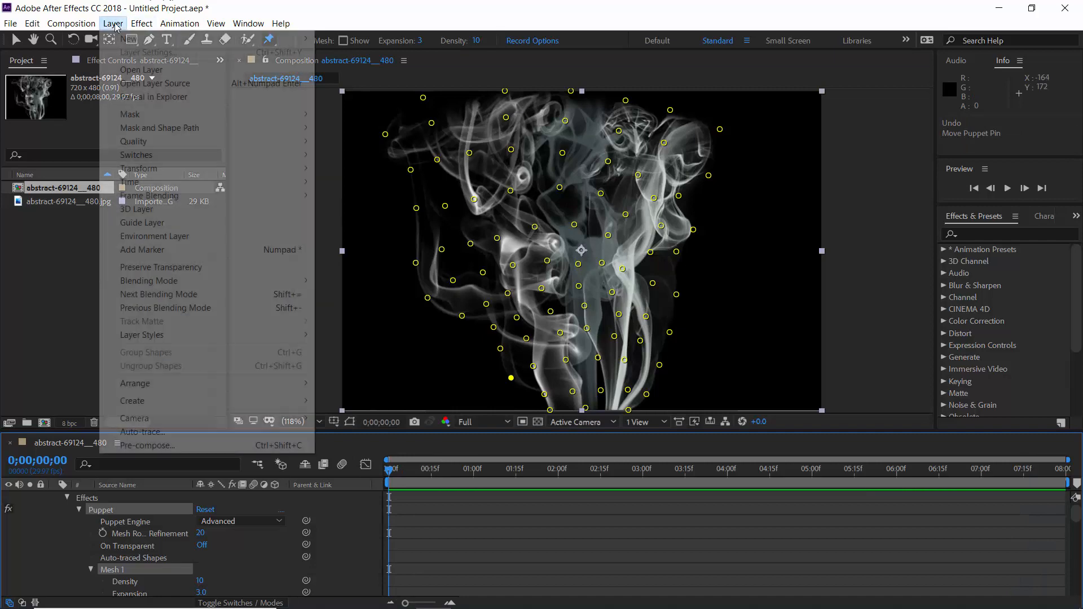
mouse_move(124, 43)
click(355, 52)
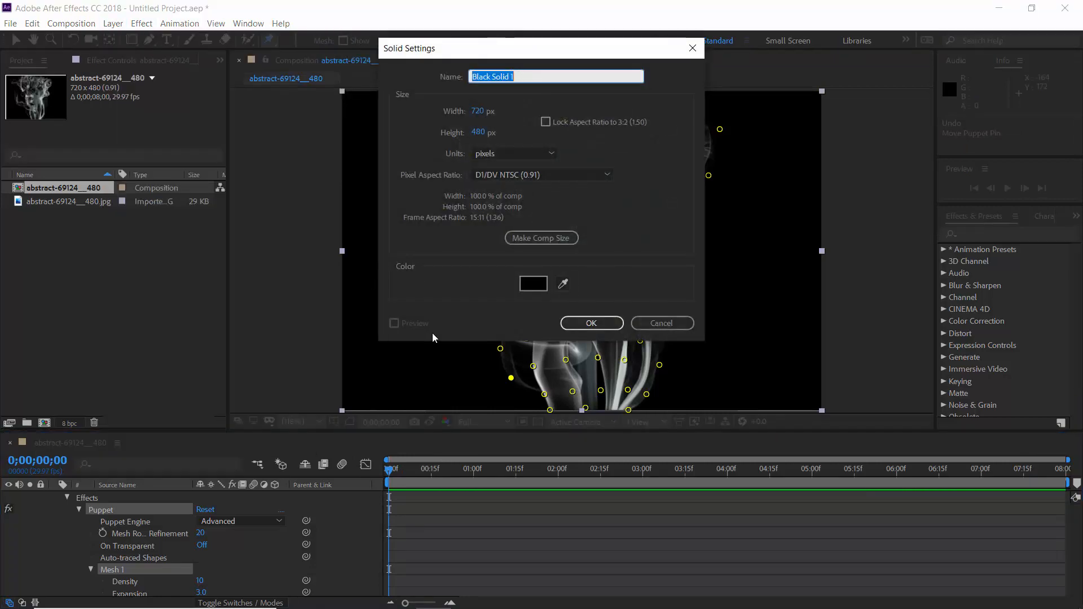
click(589, 324)
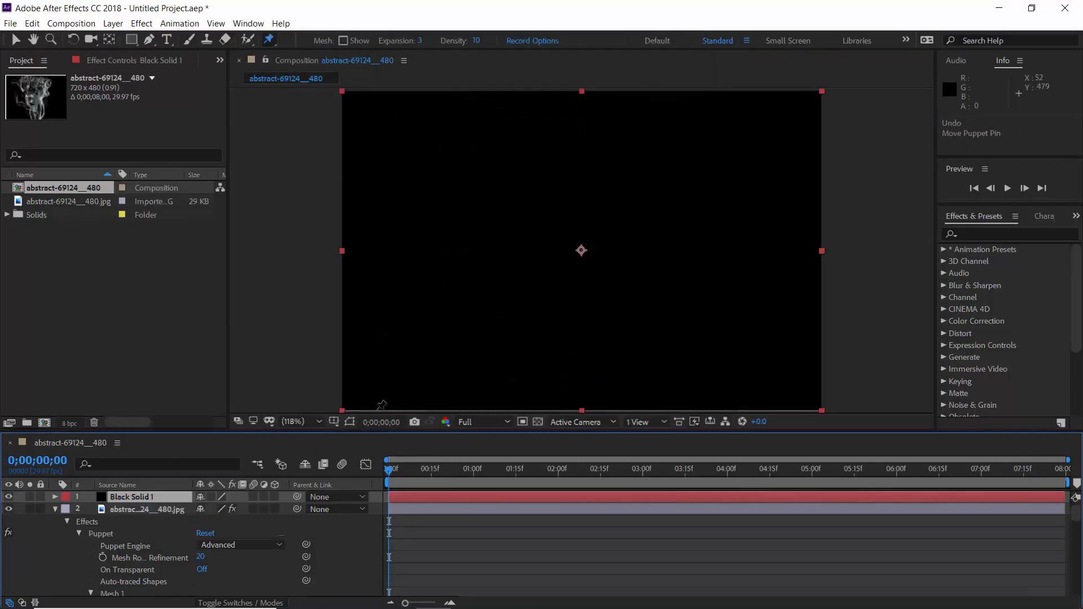
click(55, 509)
drag(135, 497, 137, 532)
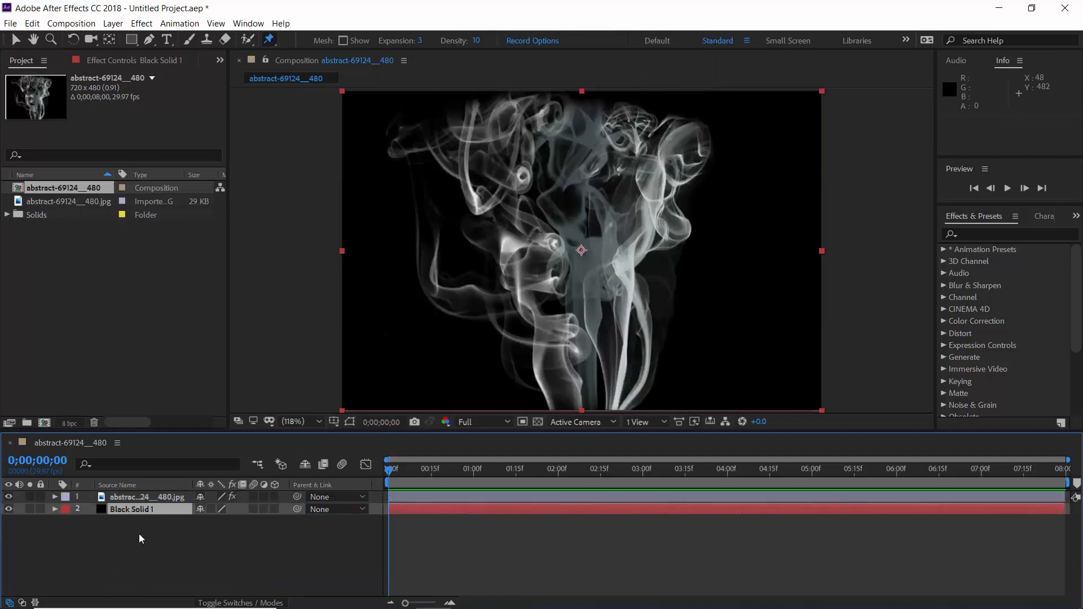
Step: Select the smoke layer's Puppet effect and, at 0;00;07;15, shift puppet pins along the smoke's bottom-left strand
click(143, 496)
click(55, 496)
click(103, 524)
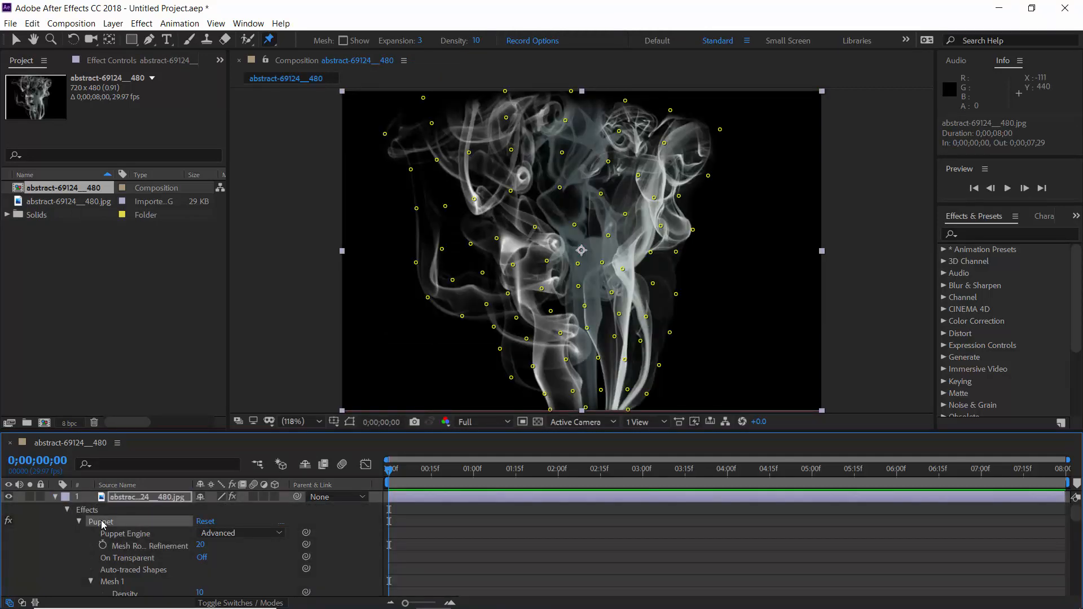
click(1024, 482)
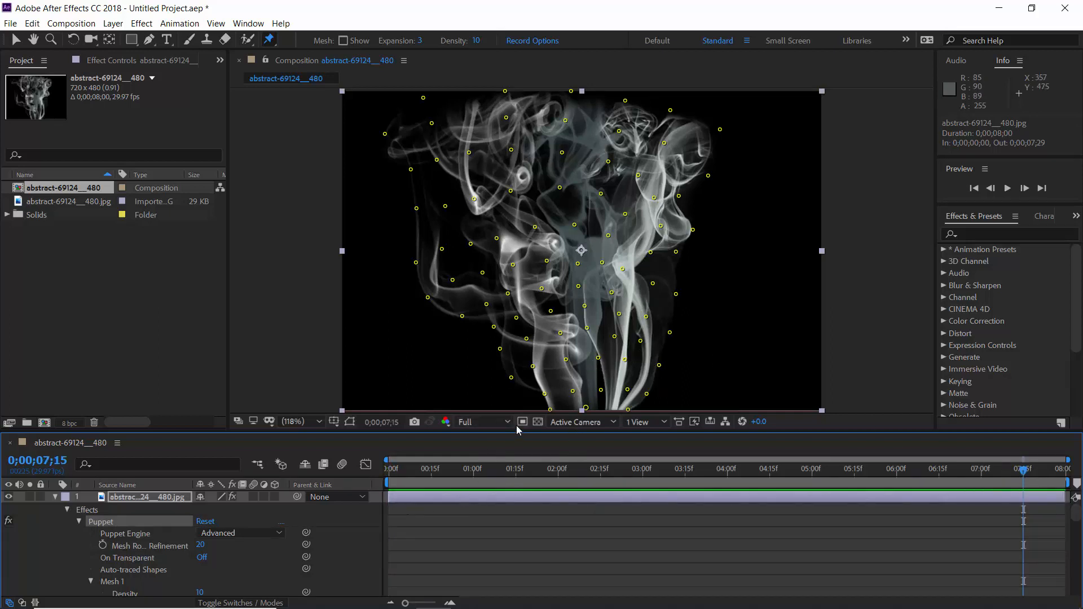
drag(511, 378, 536, 357)
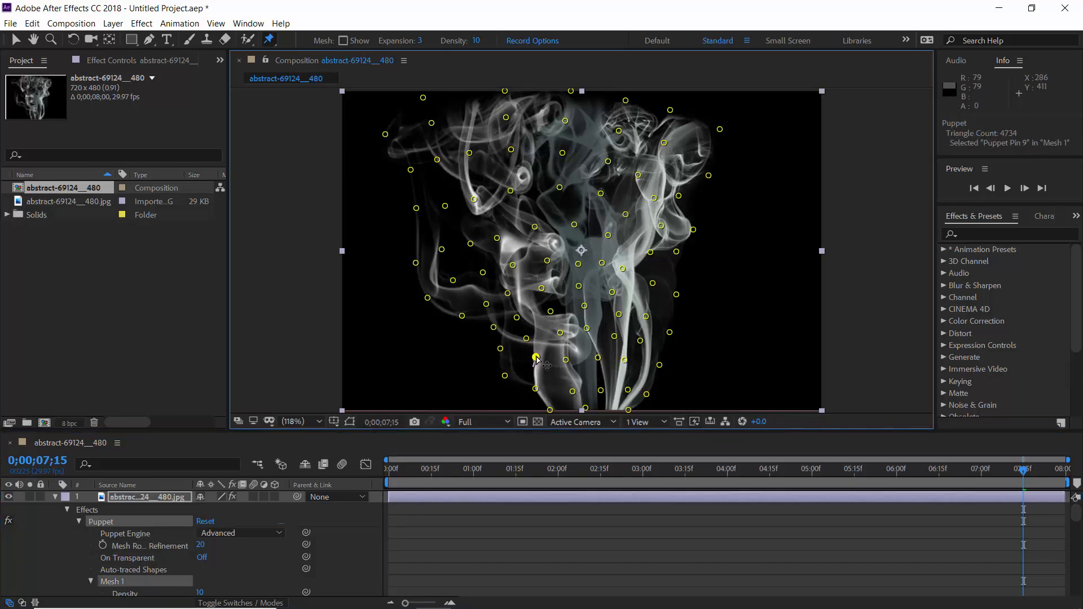
drag(572, 392, 540, 383)
Step: Move the puppet pins along the upper-left part of the smoke, mostly upward, at 0;00;07;15
click(504, 89)
drag(504, 90, 501, 77)
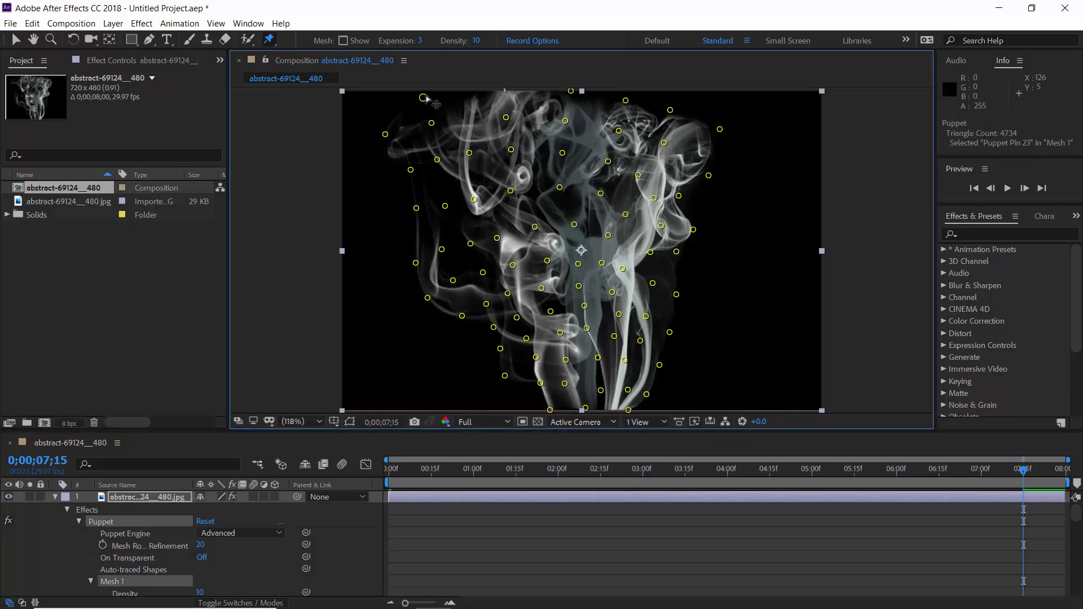
drag(423, 97, 422, 81)
drag(432, 123, 387, 119)
drag(410, 170, 473, 142)
drag(506, 117, 504, 110)
drag(570, 91, 564, 82)
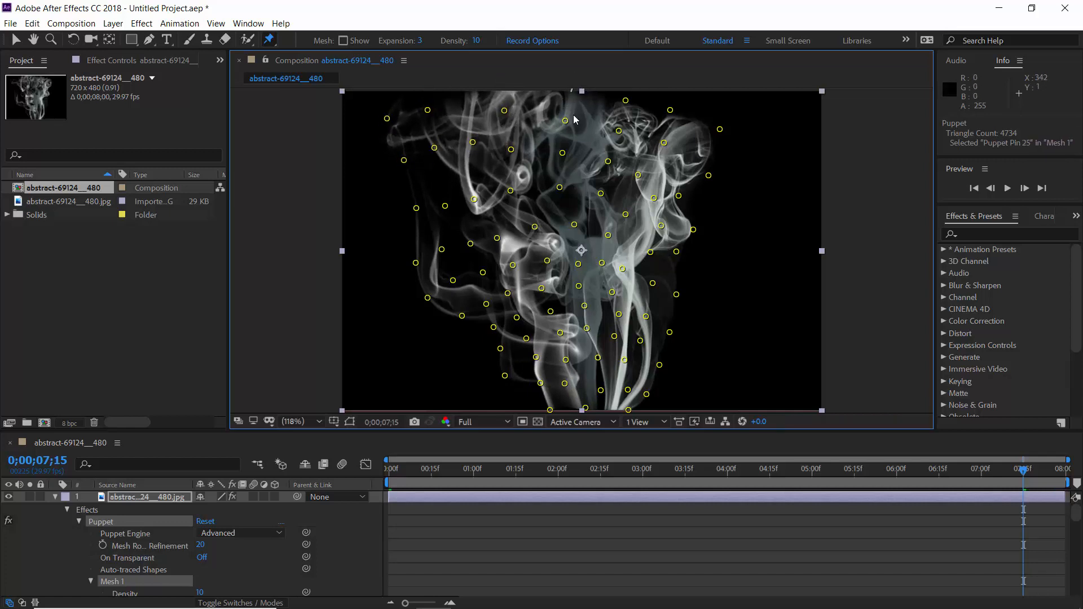
Step: Move the puppet pins across the upper middle and upper-right smoke curls up and outward
drag(565, 120, 555, 115)
drag(562, 153, 625, 126)
click(620, 132)
drag(626, 100, 636, 86)
drag(670, 110, 681, 94)
drag(720, 129, 716, 116)
click(708, 175)
drag(708, 175, 720, 165)
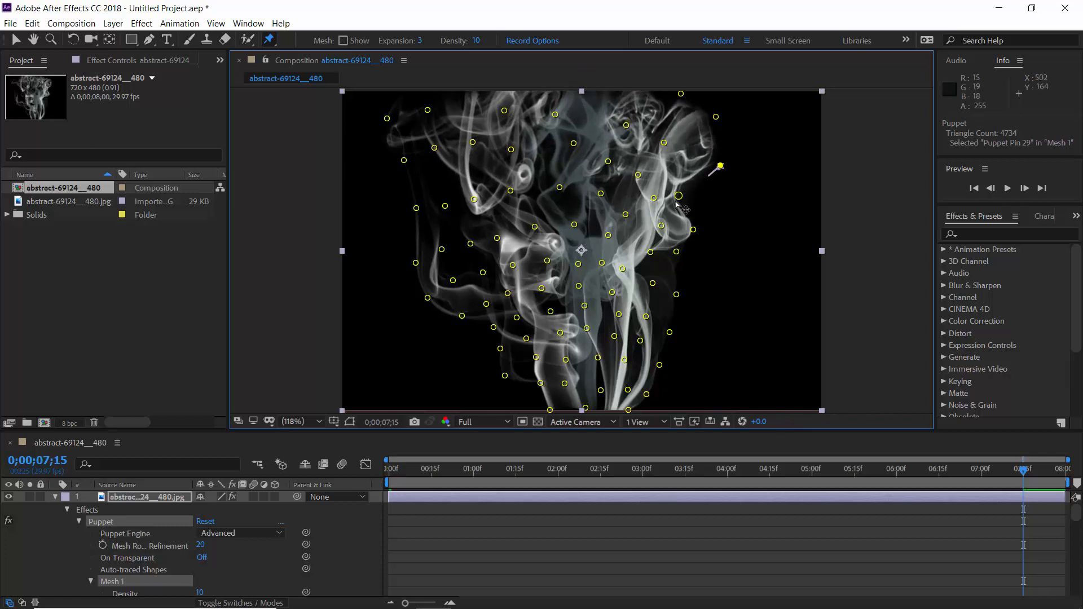
Step: Reposition the puppet pins down the right side of the smoke, from the curls to the lower strands
drag(679, 196, 691, 188)
drag(693, 229, 653, 220)
drag(654, 198, 579, 135)
drag(560, 188, 625, 204)
drag(686, 221, 687, 214)
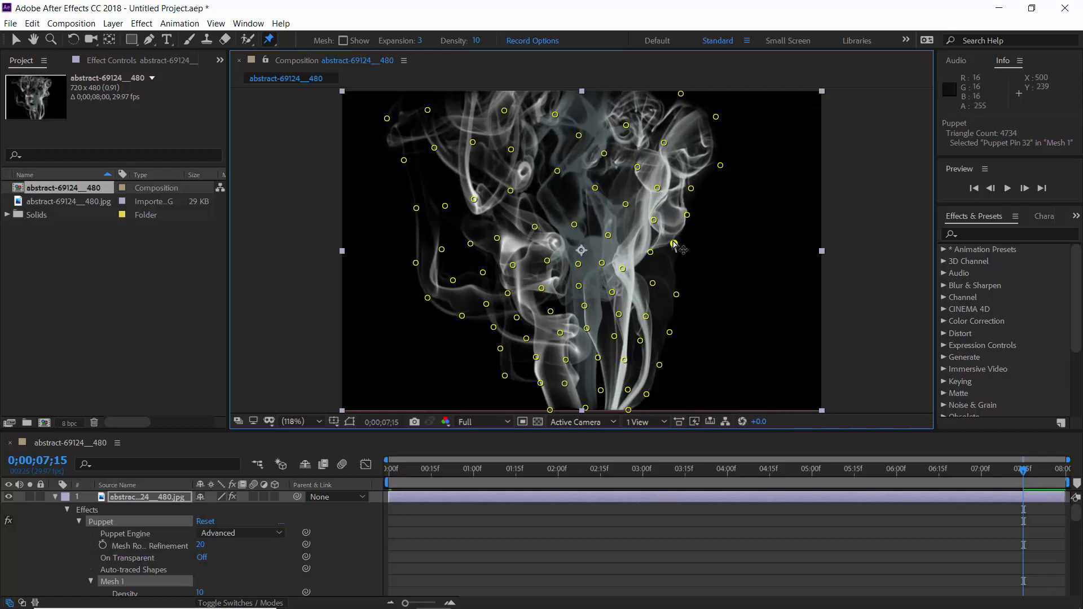
drag(676, 251, 674, 241)
drag(675, 294, 656, 214)
mouse_move(645, 317)
mouse_down()
mouse_move(650, 302)
mouse_move(662, 327)
mouse_up()
drag(660, 365, 650, 366)
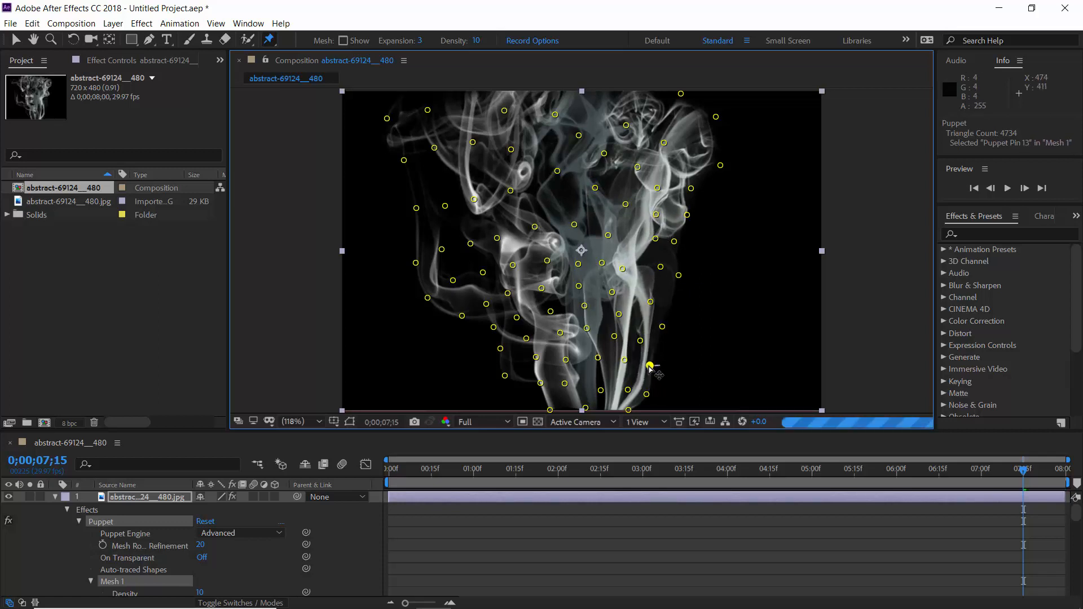
Step: Shift the puppet pins on the lower-right smoke strands and up toward the center
mouse_move(662, 327)
mouse_down()
mouse_move(675, 323)
mouse_move(649, 334)
mouse_up()
drag(647, 393, 641, 382)
drag(649, 366, 617, 354)
drag(614, 336, 607, 326)
drag(619, 314, 625, 303)
drag(612, 292, 596, 249)
drag(565, 384, 557, 381)
Step: Move the puppet pins on the left half of the smoke, from the lower strand up, slightly up and left
drag(540, 383, 532, 380)
drag(494, 327, 484, 323)
drag(487, 304, 463, 231)
drag(442, 250, 497, 220)
drag(474, 199, 444, 192)
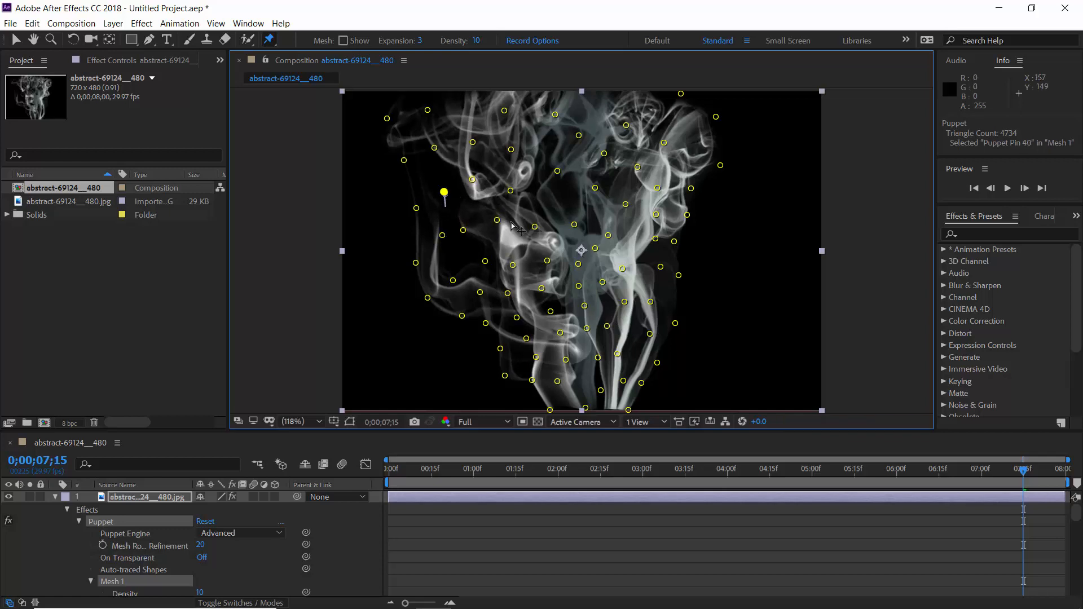
drag(574, 224, 492, 212)
drag(513, 265, 501, 247)
drag(484, 261, 469, 256)
drag(502, 247, 497, 242)
Step: Nudge the puppet pins in the middle of the smoke, around the layer's anchor point
drag(547, 261, 541, 252)
drag(535, 213, 541, 197)
drag(541, 289, 603, 220)
drag(594, 249, 609, 241)
drag(603, 283, 631, 292)
drag(622, 269, 628, 258)
drag(607, 326, 569, 277)
drag(571, 251, 573, 242)
Step: Shift the puppet pins upward in the lower-left center of the smoke, below the anchor point
drag(550, 311, 527, 268)
drag(507, 293, 504, 278)
drag(517, 318, 548, 326)
drag(565, 361, 571, 344)
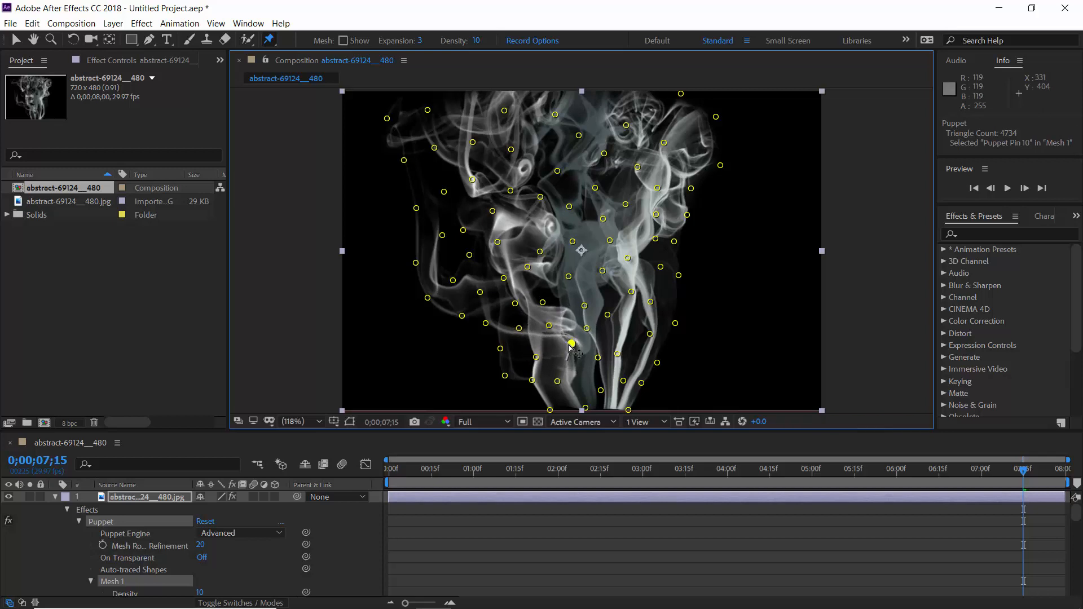
drag(584, 306, 584, 293)
drag(535, 357, 538, 337)
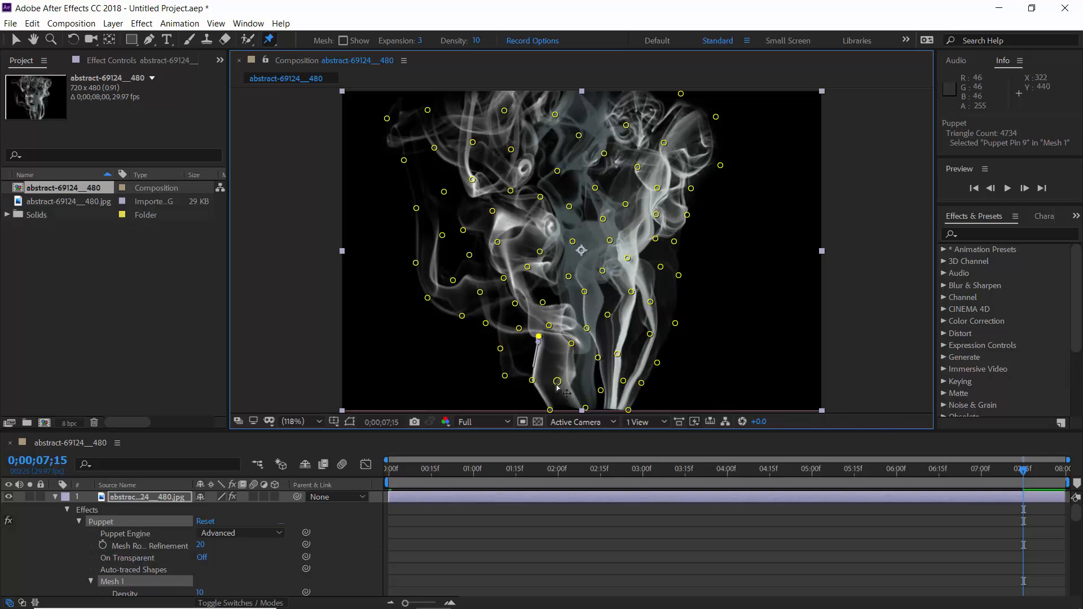
Step: Adjust the puppet pins on the bottom center strands, undo one unwanted pin move, and fine-tune the central pins
drag(558, 381, 529, 374)
drag(597, 358, 601, 351)
drag(539, 336, 535, 374)
drag(600, 391, 621, 377)
key(ctrl+z)
drag(607, 314, 624, 292)
click(572, 242)
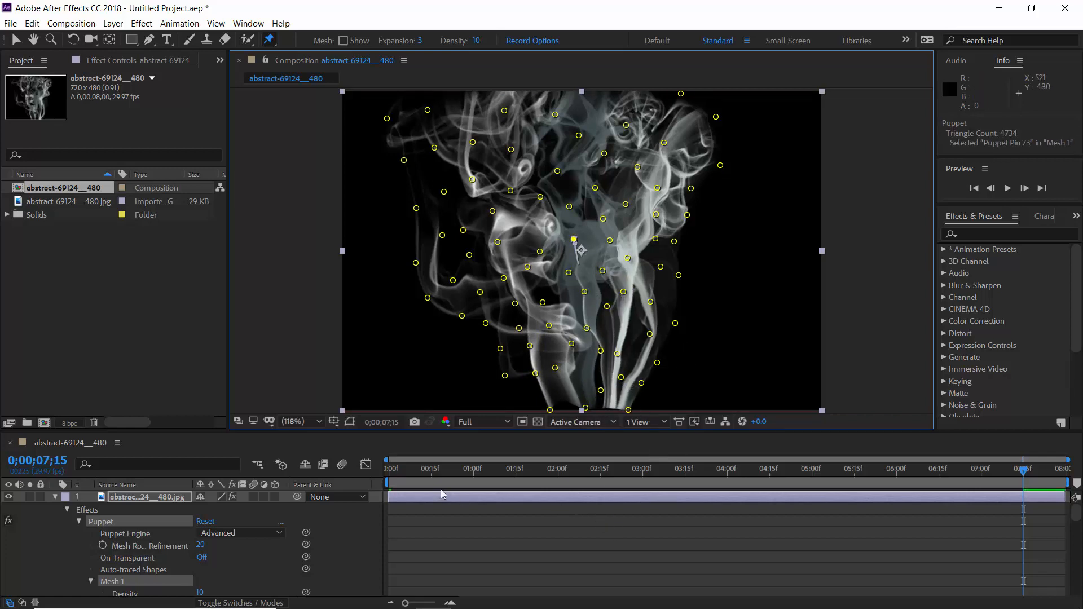
Step: Return to the start of the timeline and play back the puppet pin animation
drag(416, 470, 380, 475)
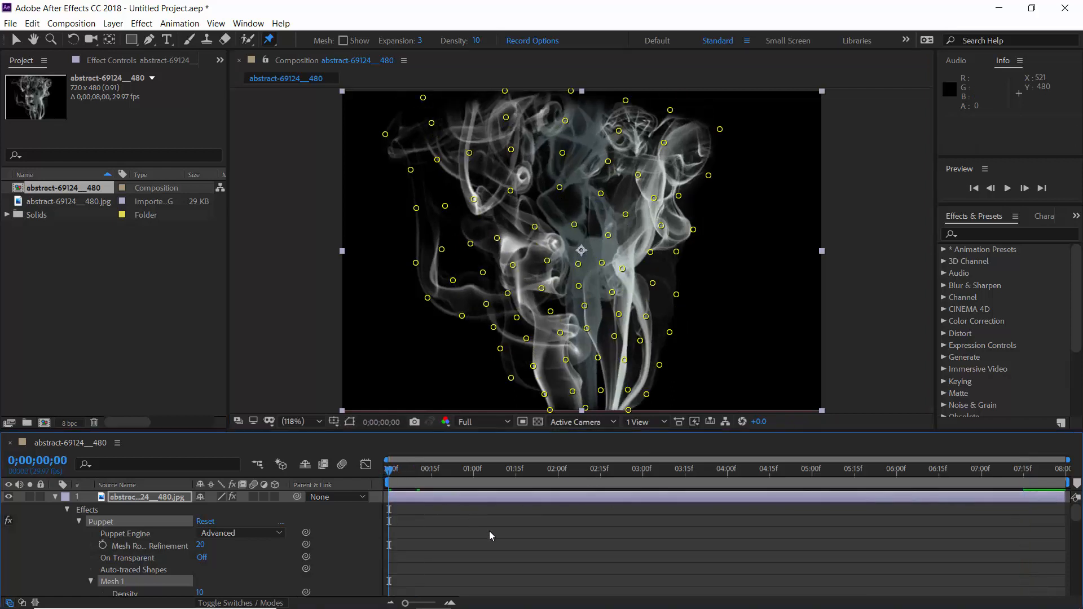
click(541, 533)
key(space)
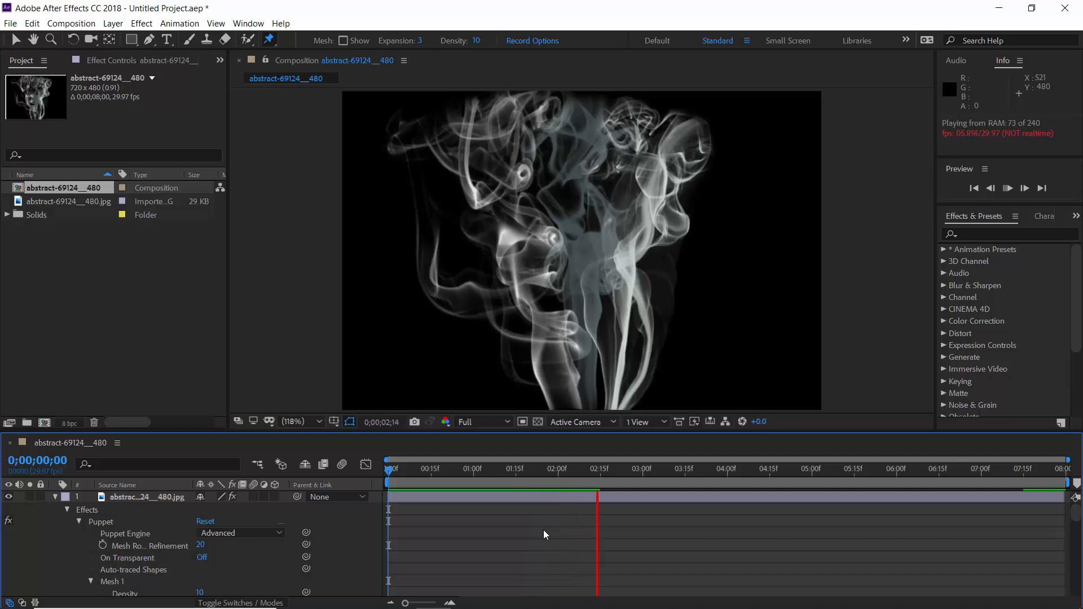
key(space)
key(space)
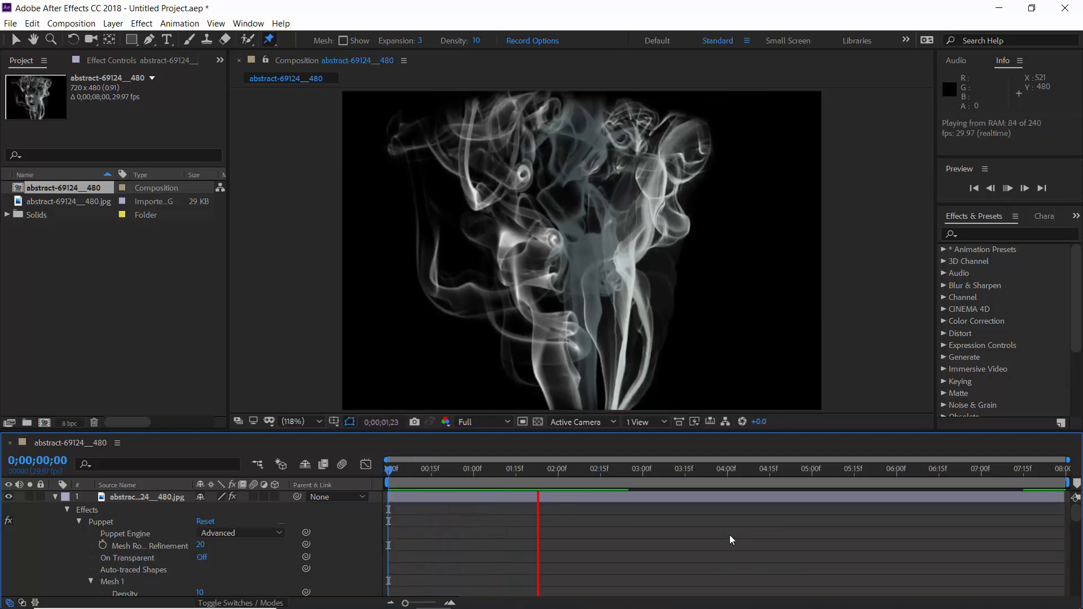
key(space)
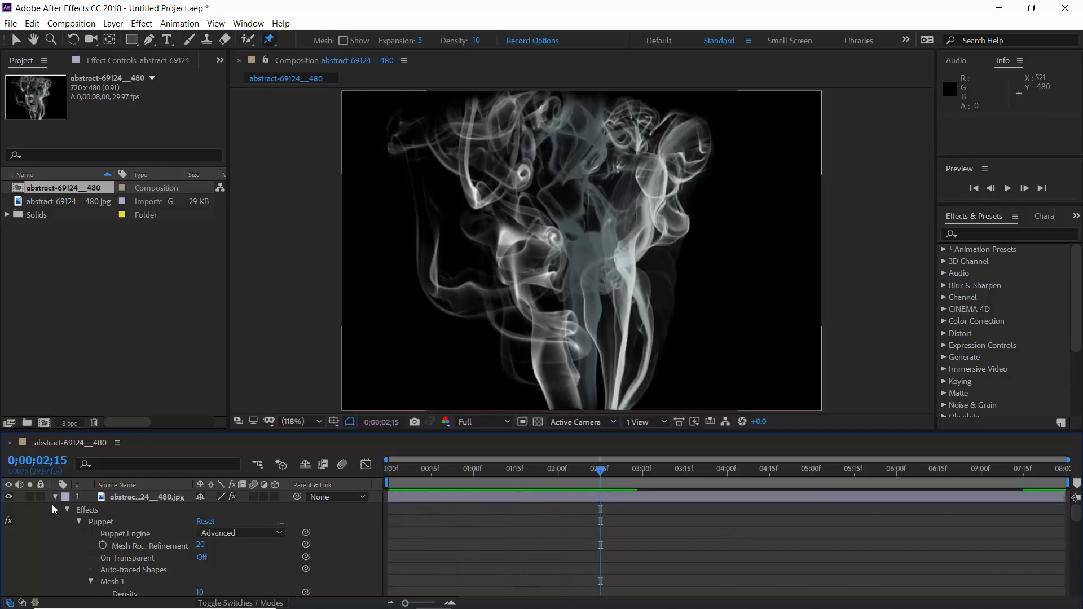
Step: Apply Turbulent Displace to the smoke image layer at the start of the timeline and set its Amount to 20
click(67, 509)
click(169, 498)
drag(434, 481, 388, 480)
click(1002, 233)
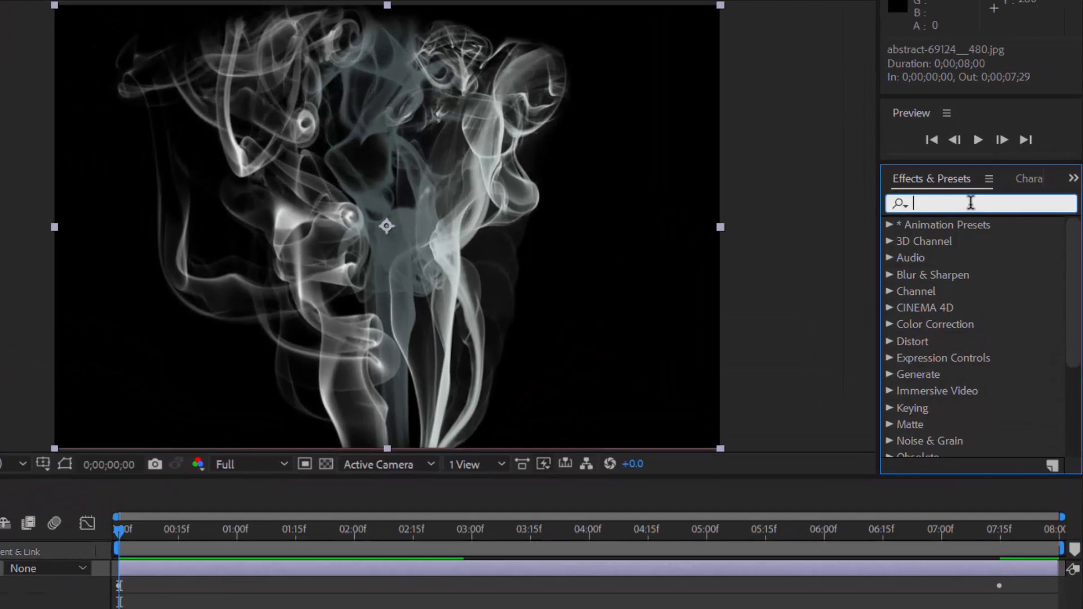
text(tur)
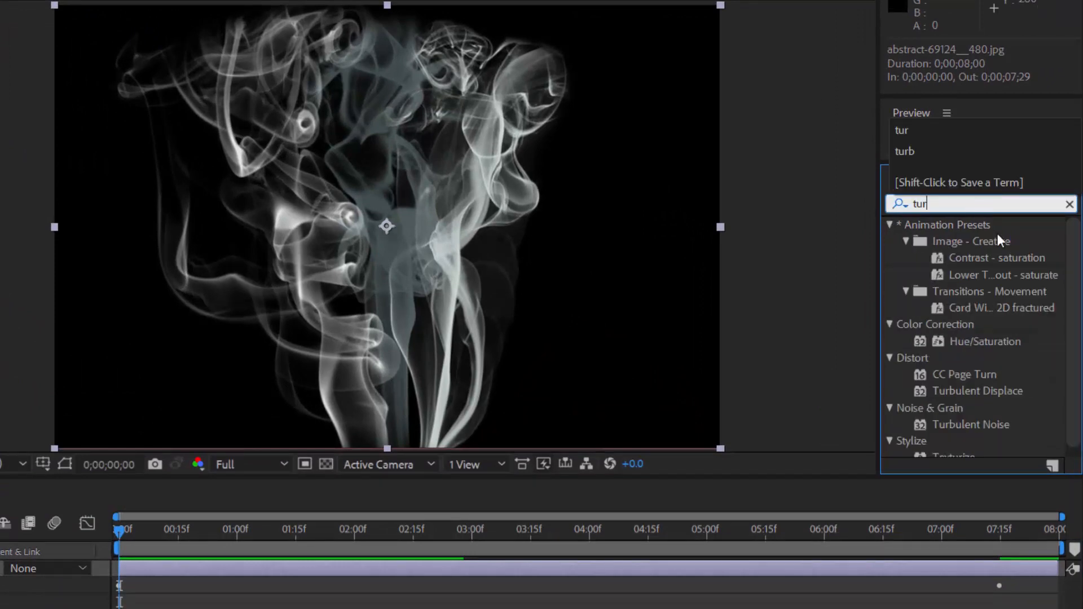
drag(1015, 391, 432, 264)
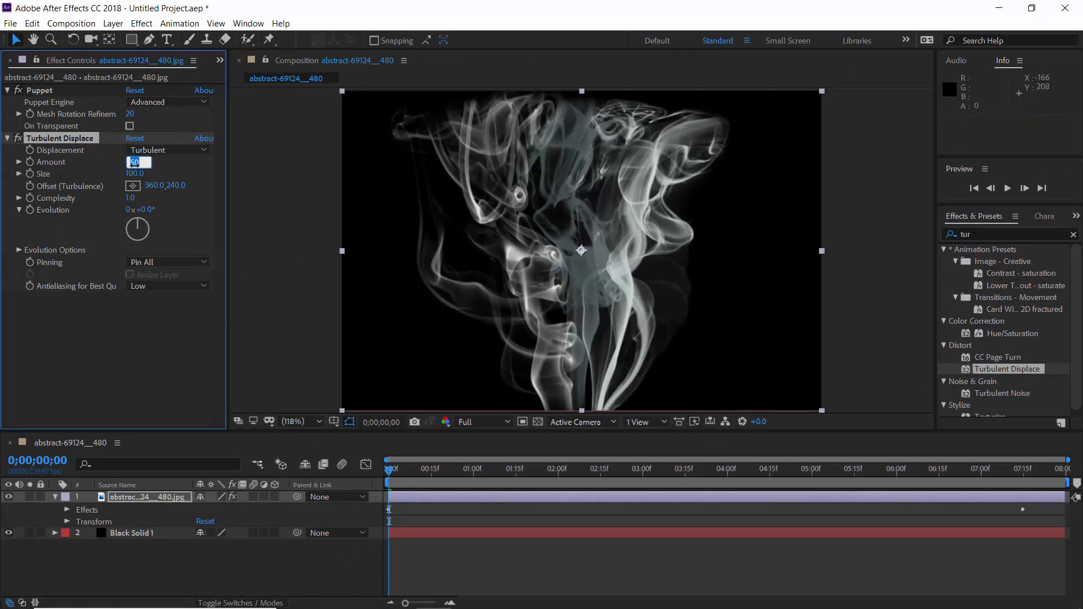
key(Return)
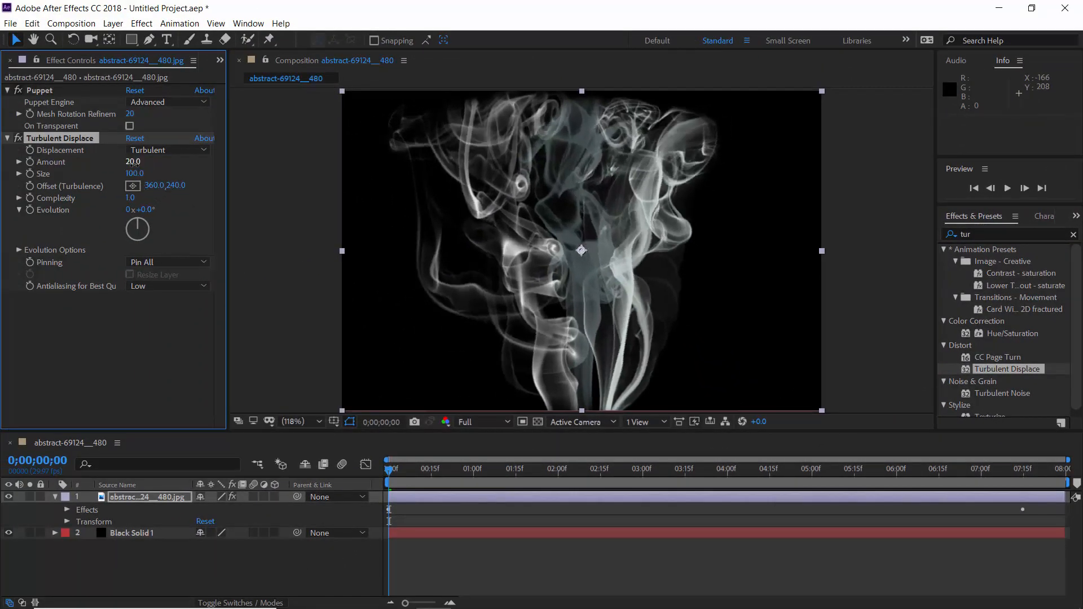
Step: Keyframe Turbulent Displace's Evolution from 0° at the start to 35° at 0;00;07;15, and scrub through the motion
click(19, 139)
click(20, 140)
click(1023, 477)
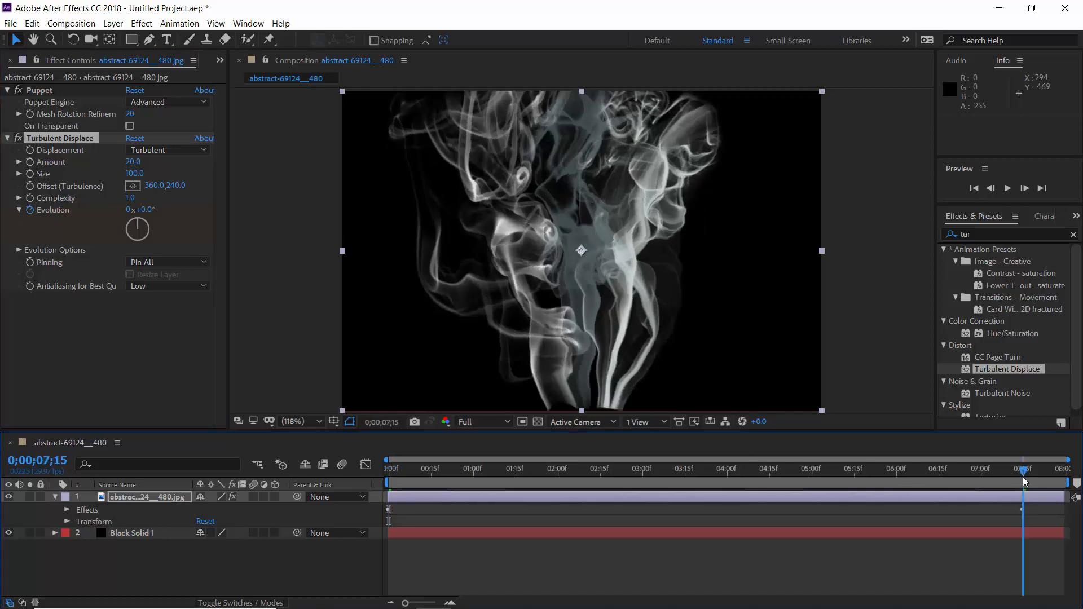
click(149, 212)
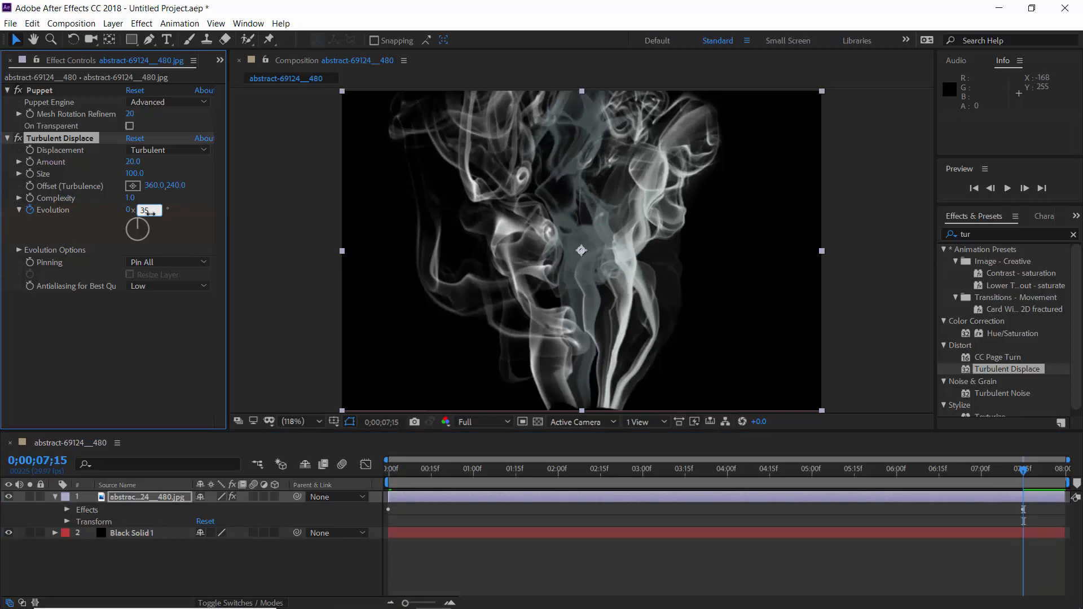
key(Return)
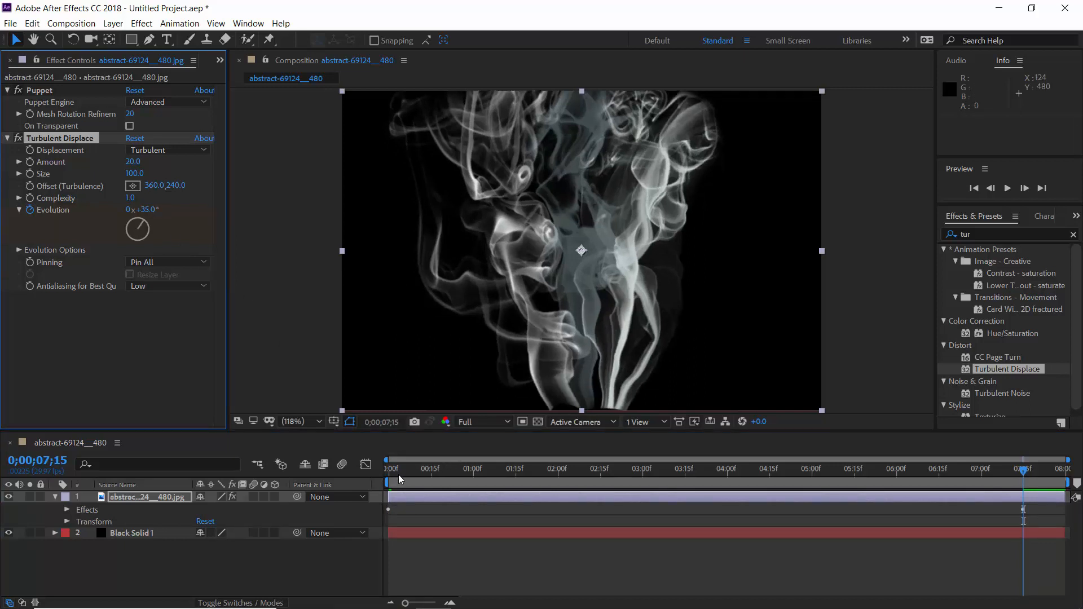
drag(398, 475, 706, 488)
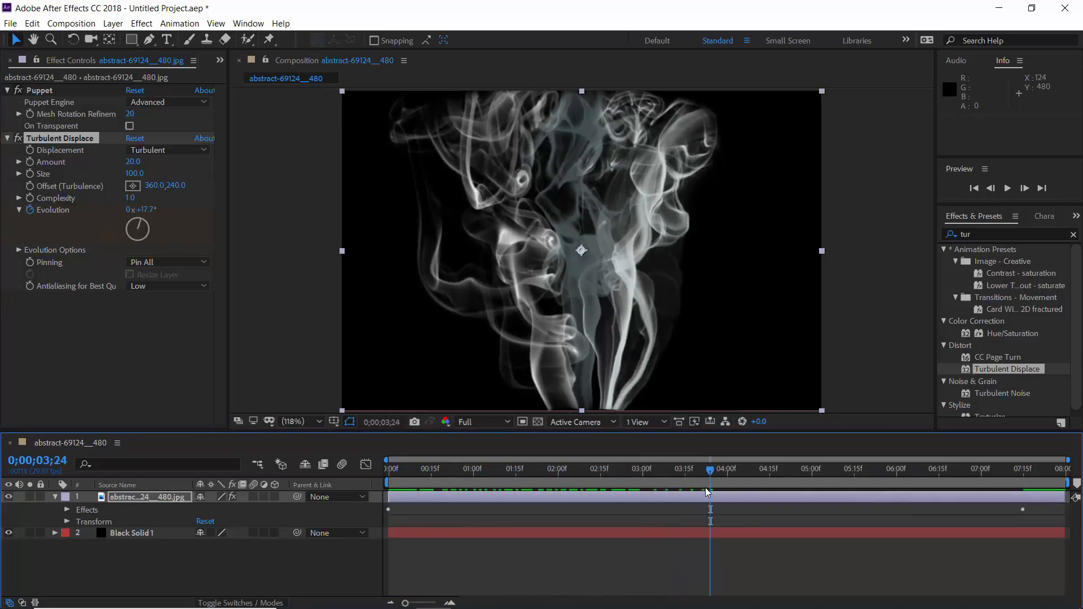
drag(441, 476, 353, 479)
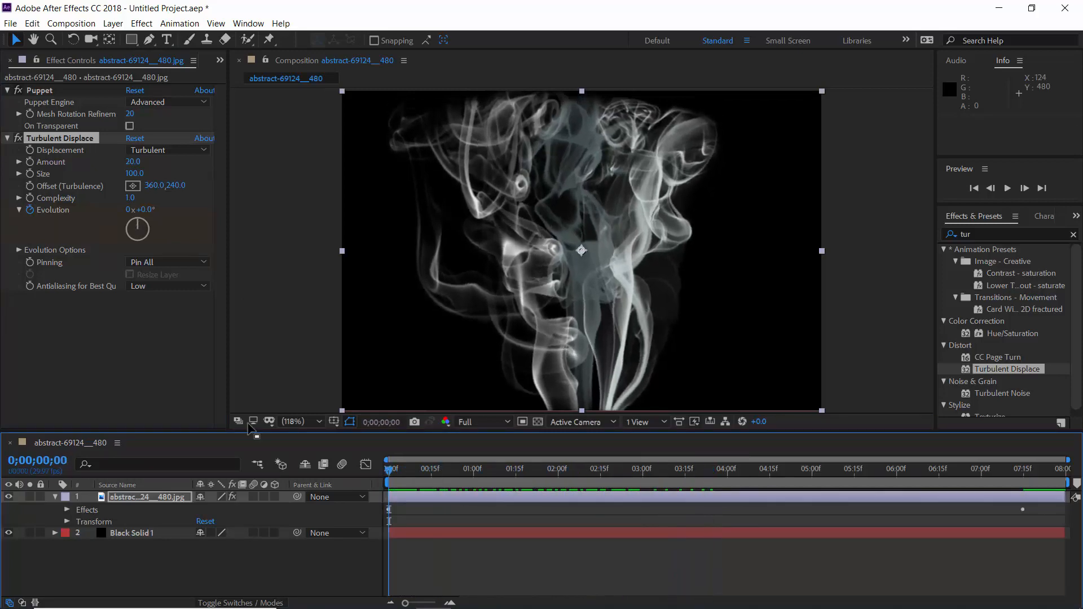
Step: Find the Liquify effect and apply it to the smoke image layer
click(7, 138)
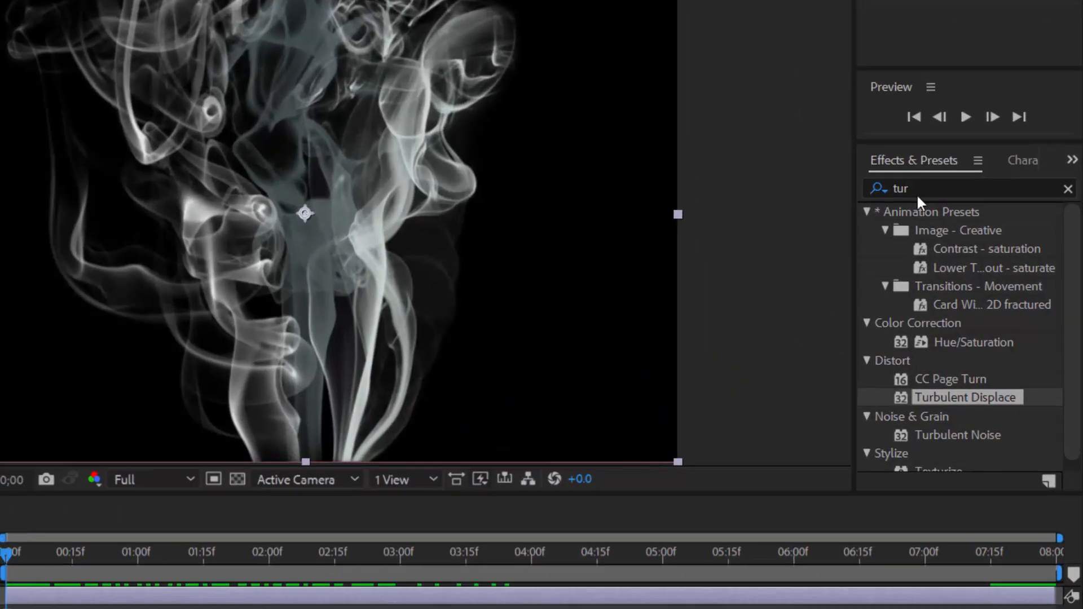
click(969, 234)
drag(907, 187, 897, 188)
key(BackSpace)
text(li)
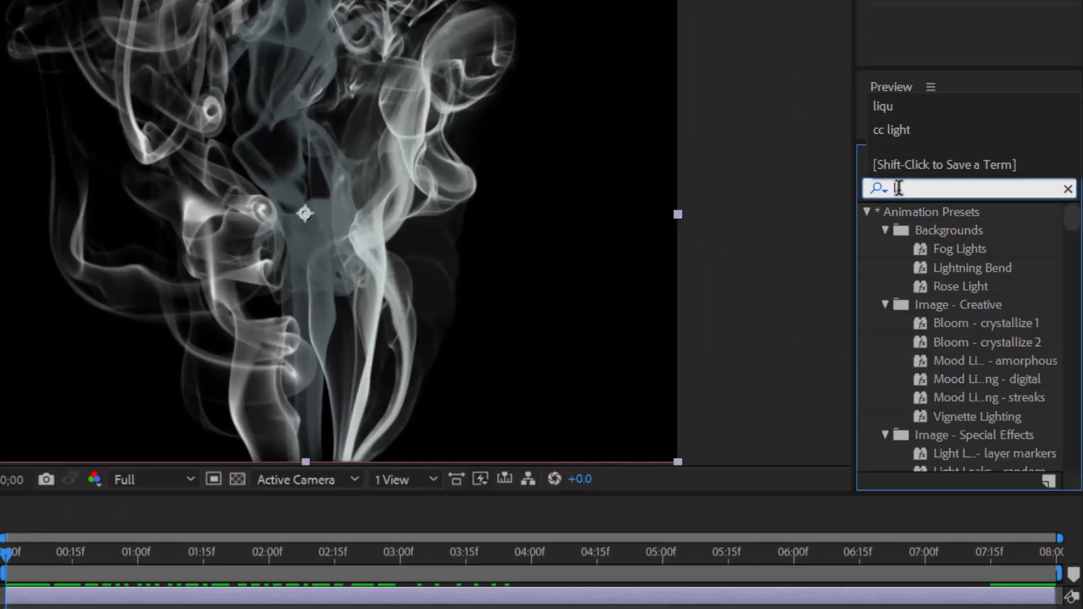
text(qu)
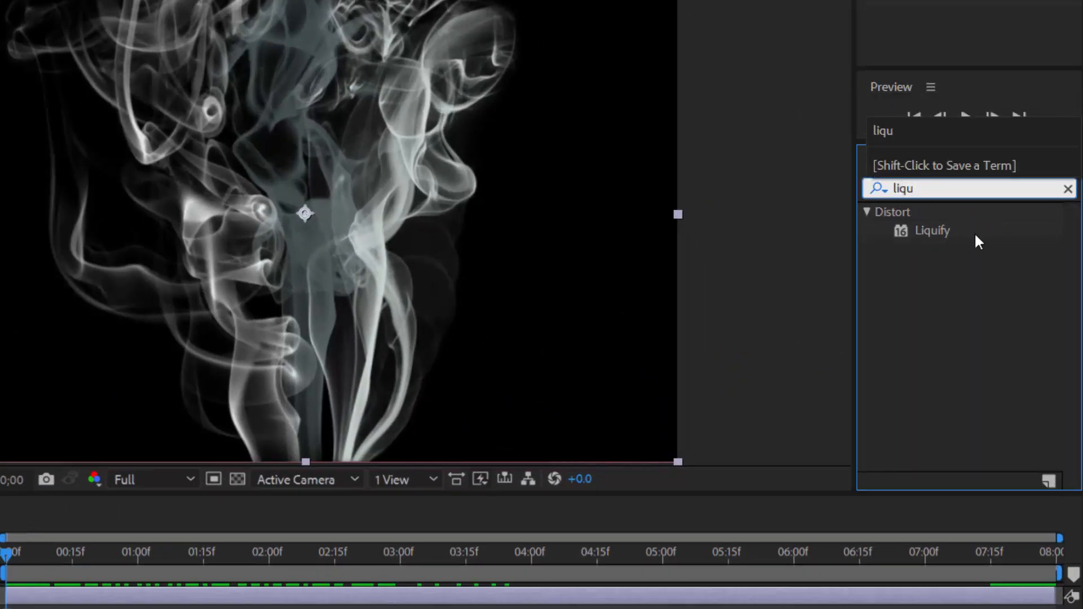
mouse_move(975, 236)
mouse_down()
mouse_move(628, 272)
mouse_move(354, 265)
mouse_up()
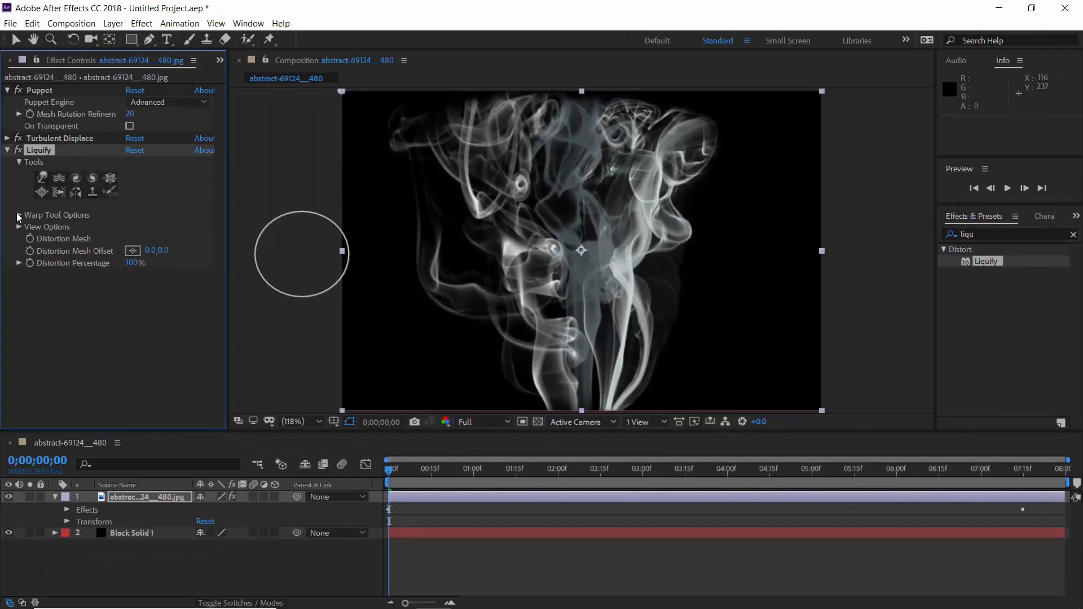
Step: Set Liquify's warp brush pressure to 35 and its brush size to 50
click(19, 215)
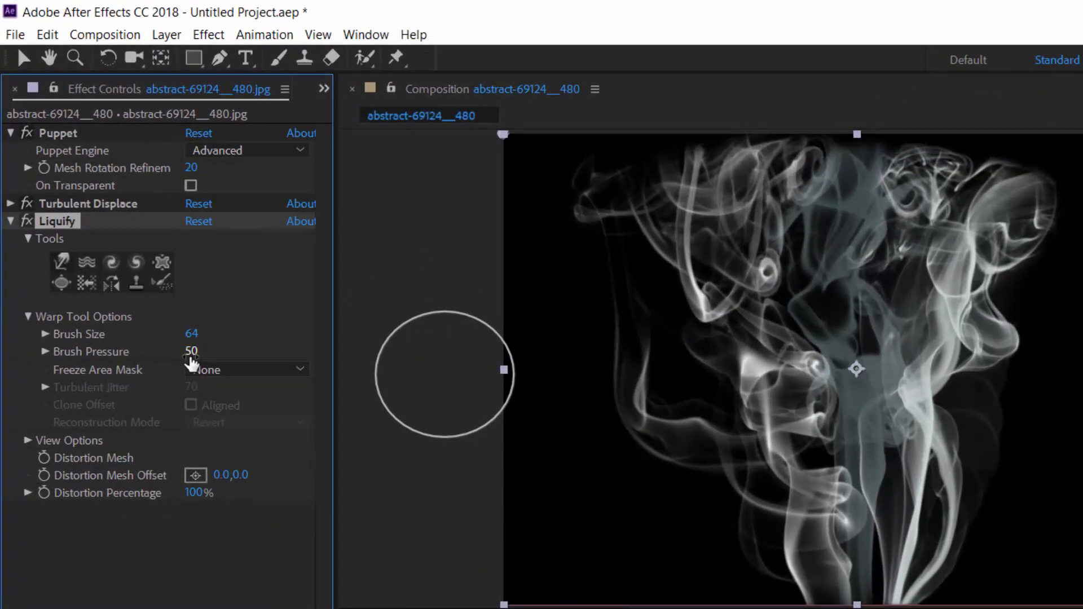
click(191, 351)
text(35)
key(Return)
click(191, 334)
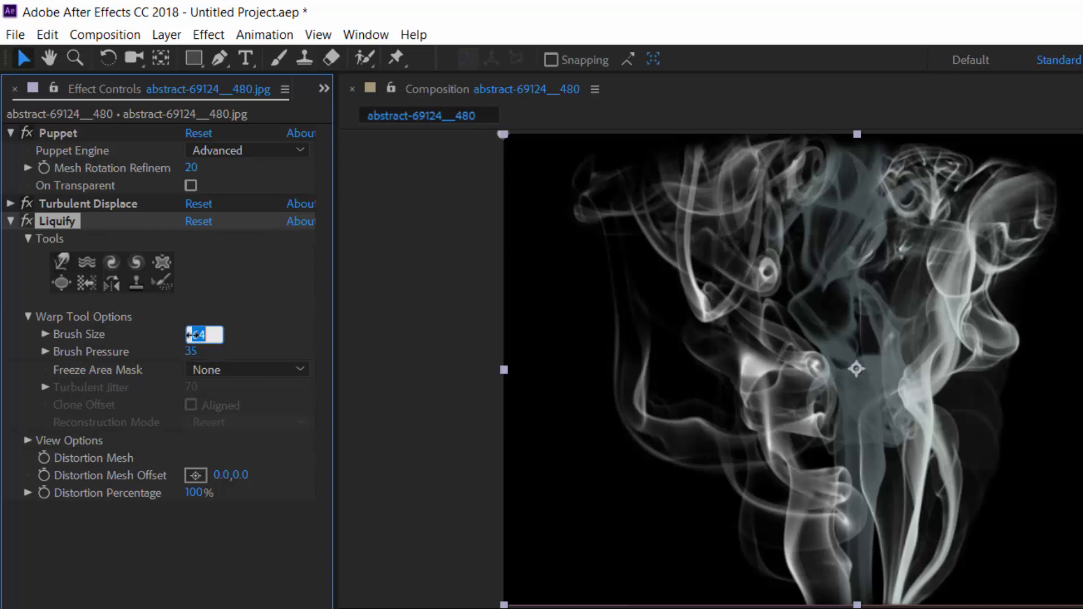
text(70)
key(Return)
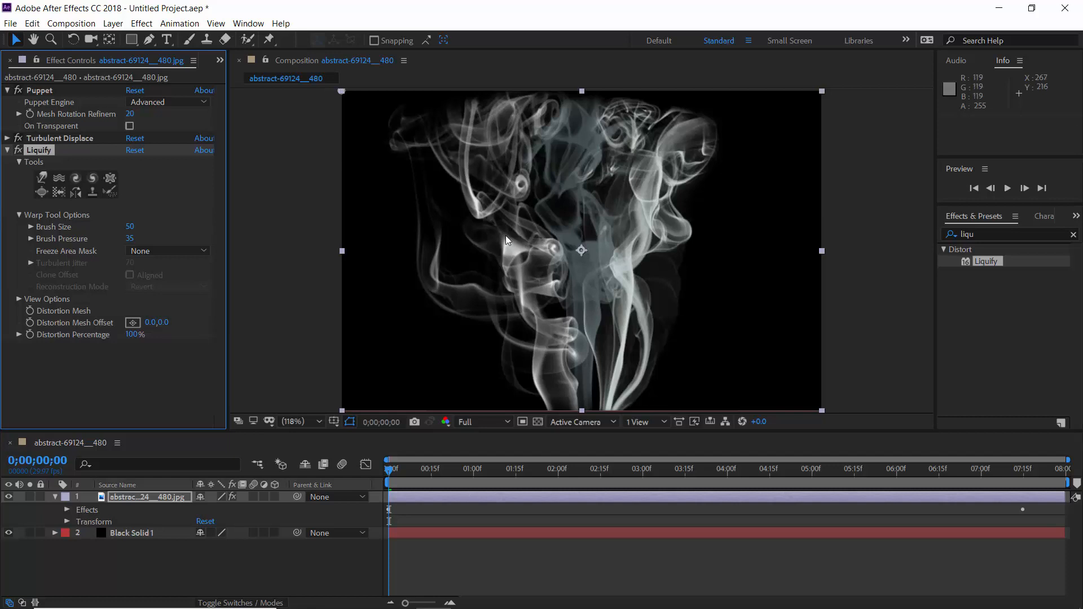
Step: Warp the smoke's middle and right strands with Liquify's Warp tool, set its brush pressure to 50, and undo the last stroke
click(45, 178)
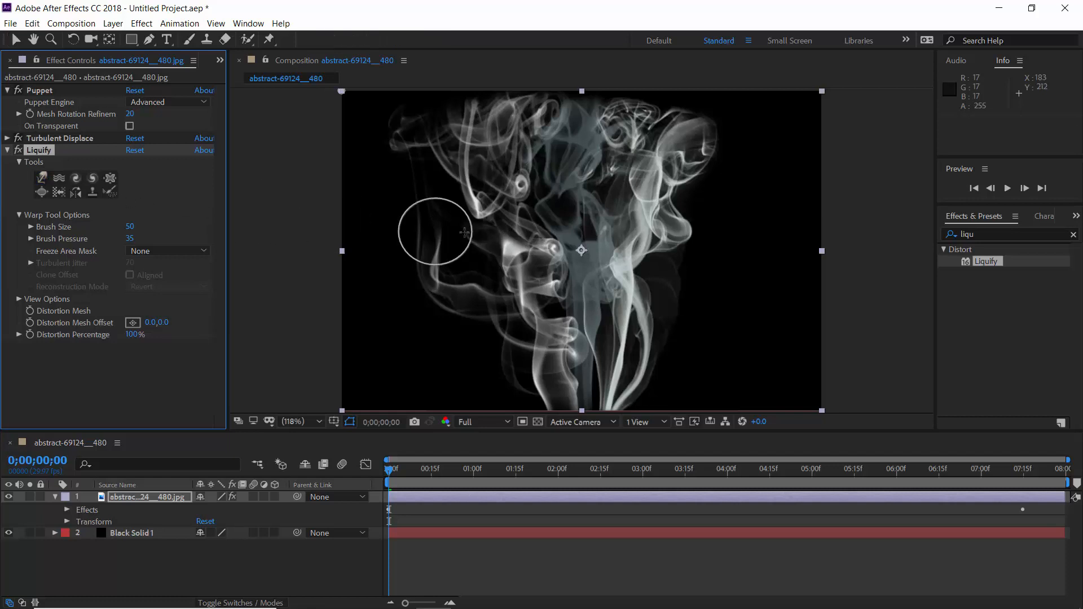
click(595, 198)
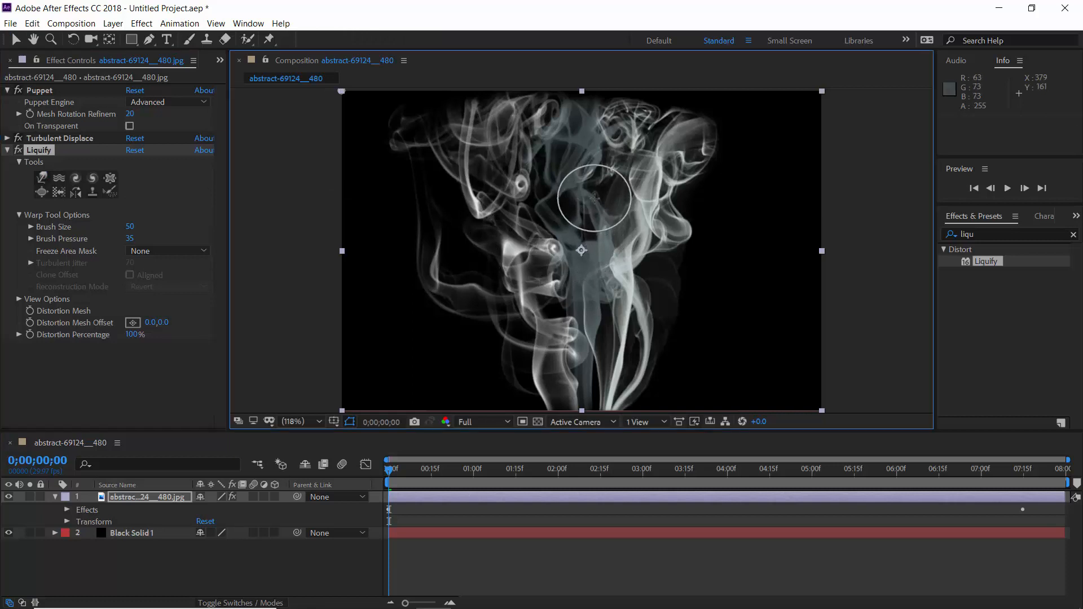
click(131, 239)
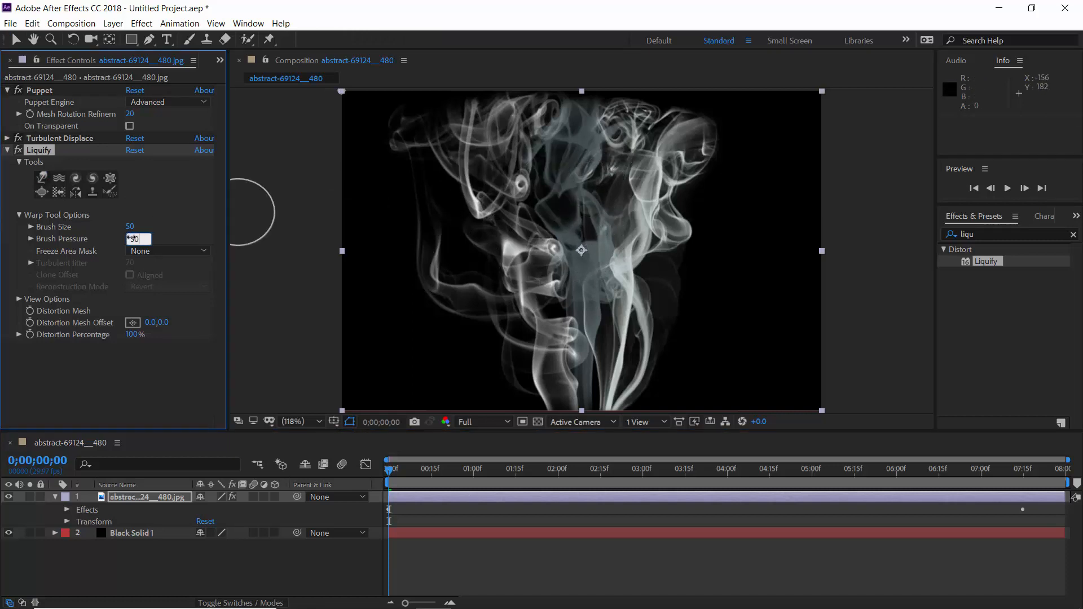
key(Return)
click(611, 190)
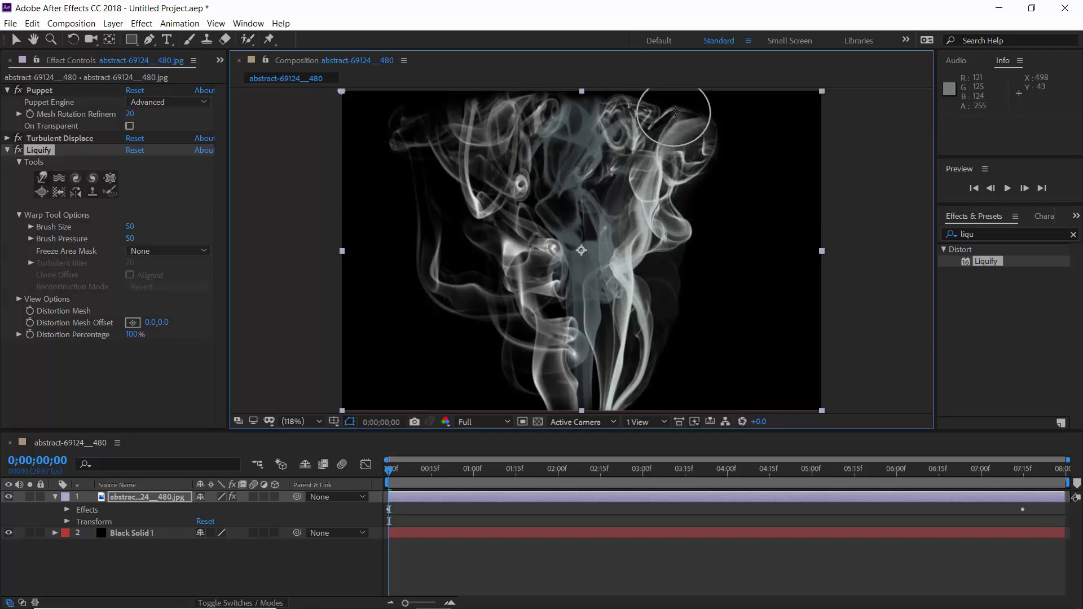
drag(611, 267, 625, 267)
key(ctrl+z)
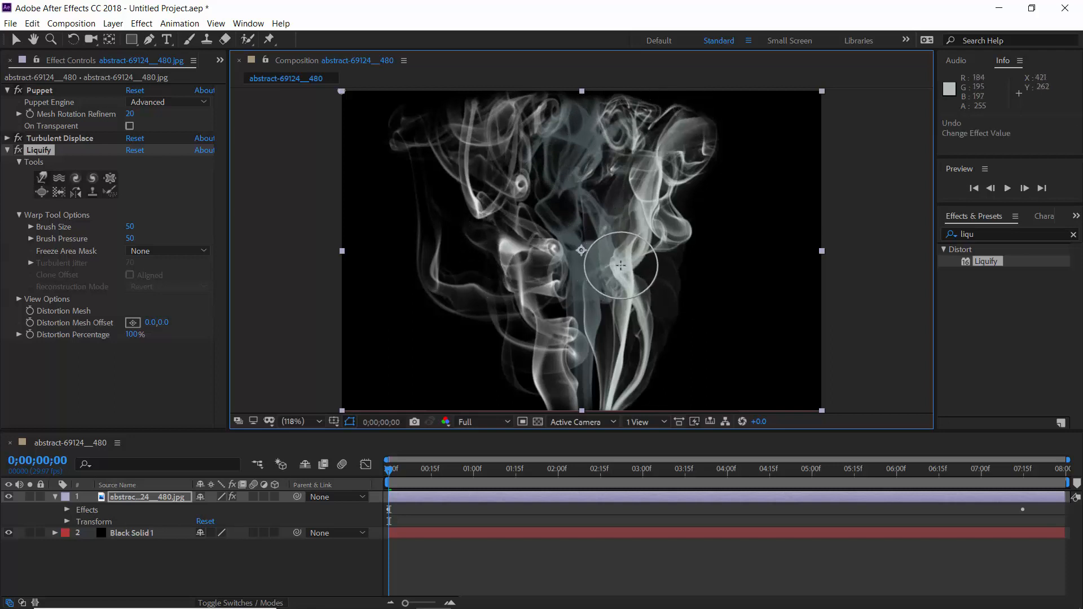
Step: Swell parts of the smoke with Liquify's Bloat tool, try the Twirl and Pucker tools, and select the Turbulence tool
click(41, 191)
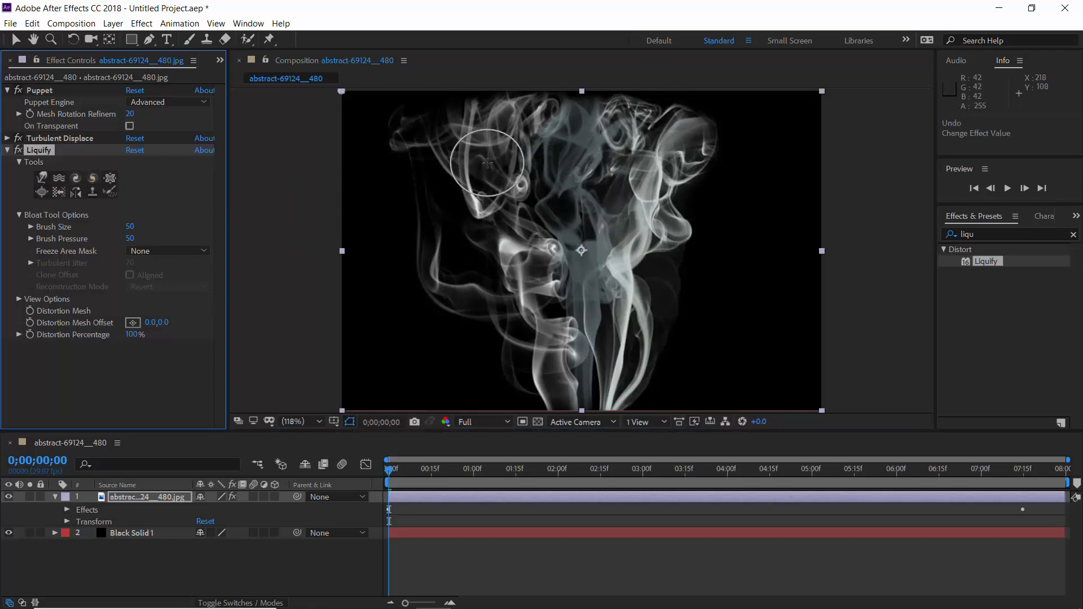
click(581, 125)
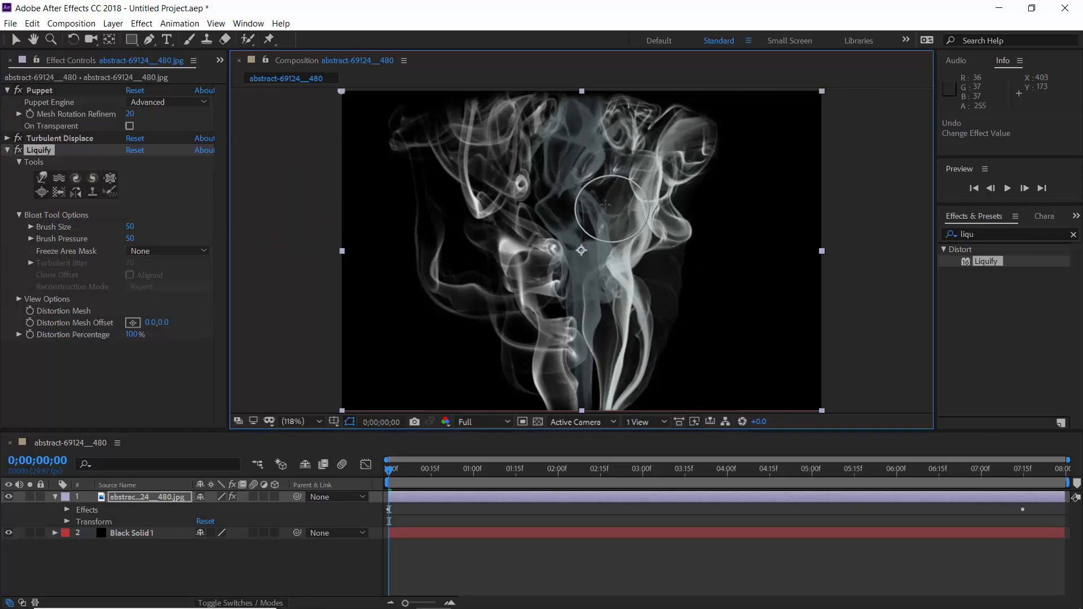
click(92, 178)
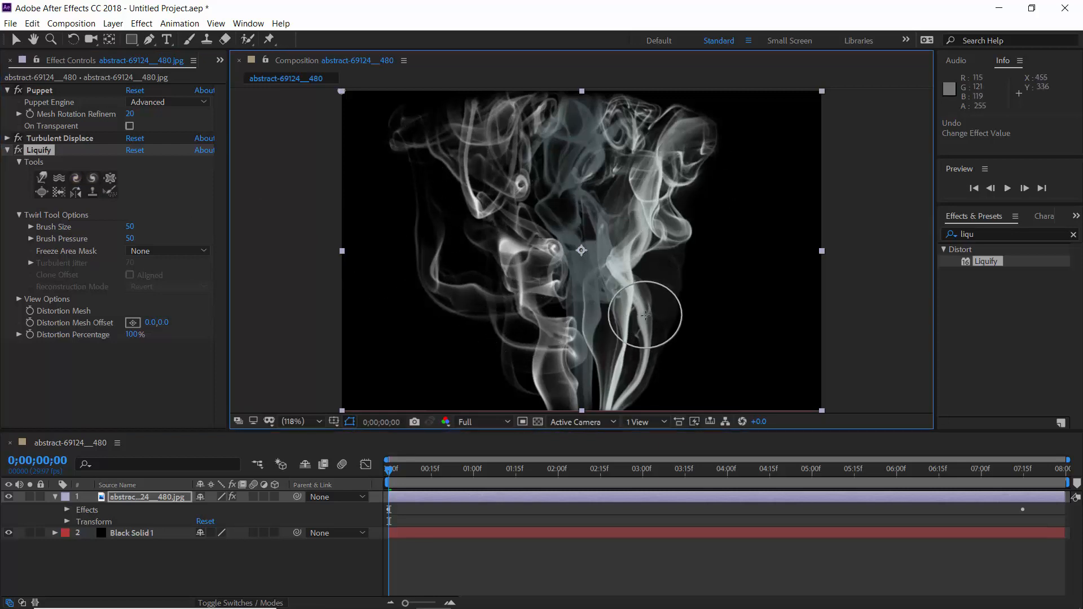
click(110, 178)
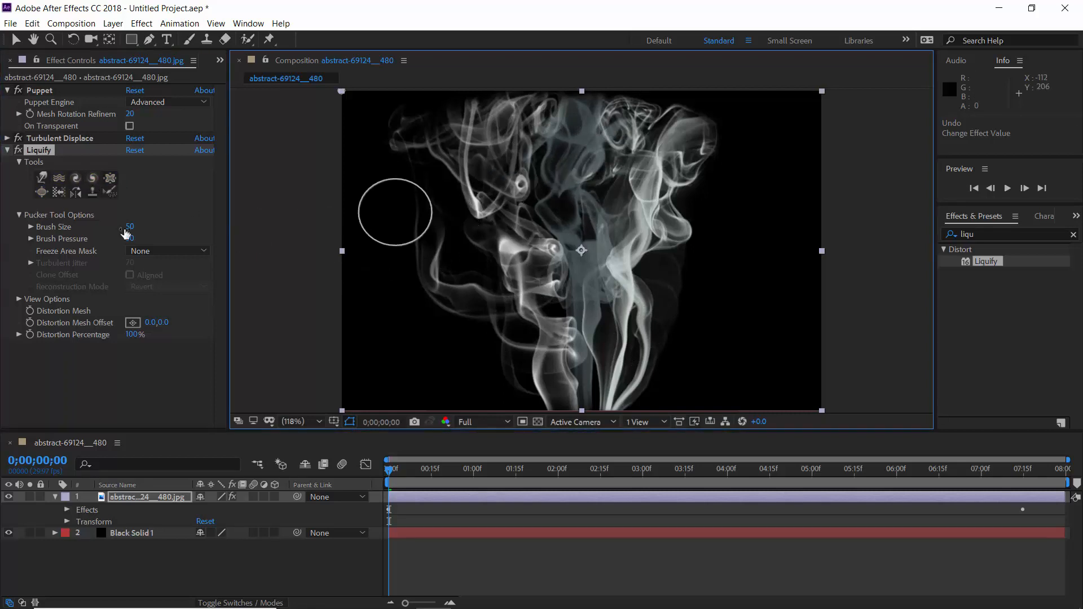
click(59, 177)
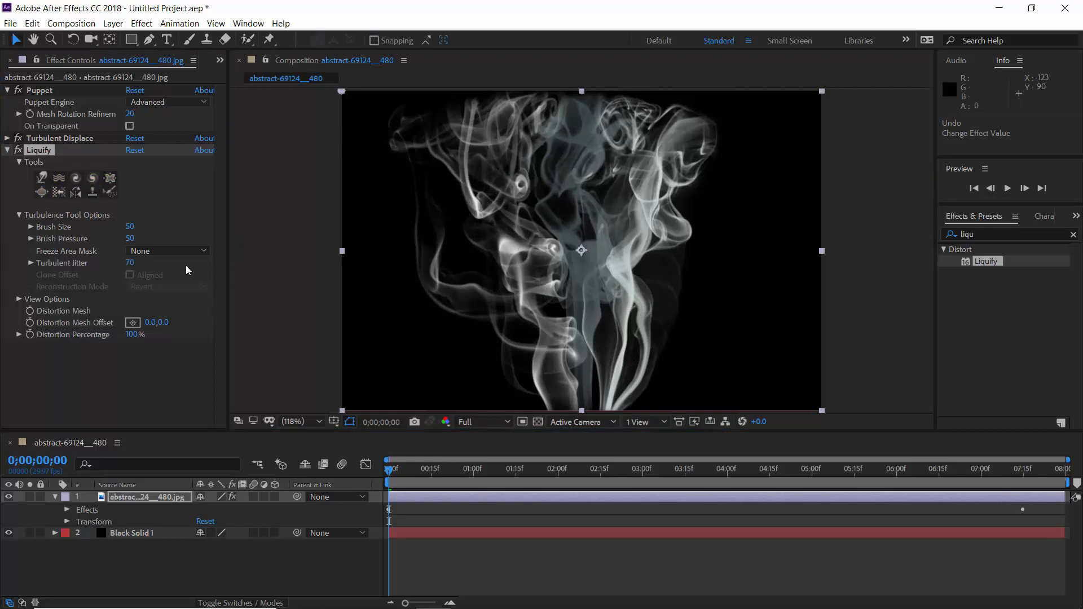
Step: Keyframe Liquify's Distortion Percentage from 0% at the start of the timeline to 50% at 0;00;07;15
click(30, 334)
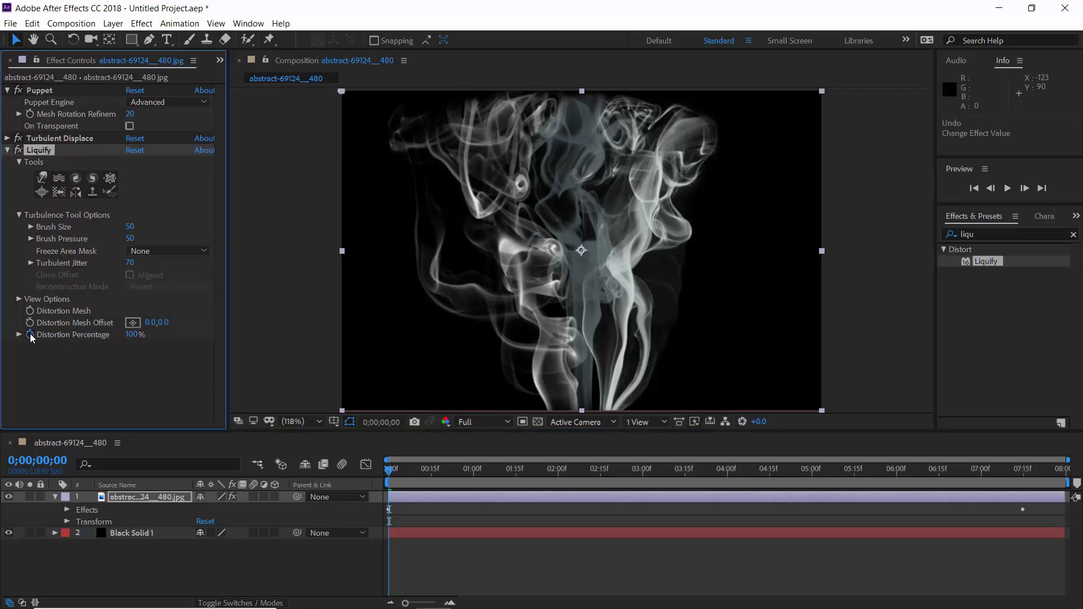
click(133, 336)
key(Return)
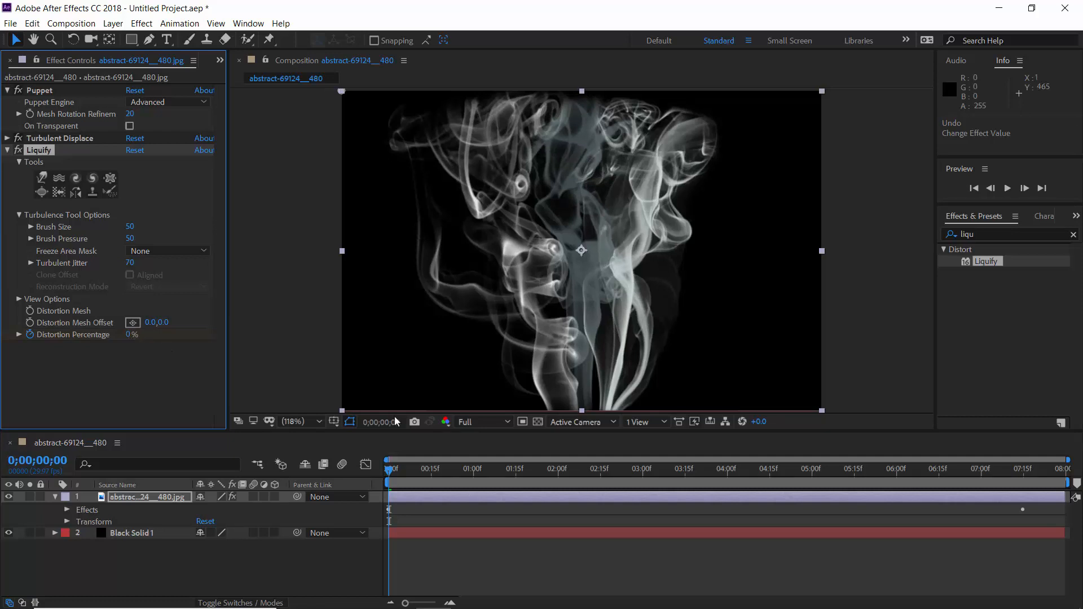
click(1024, 479)
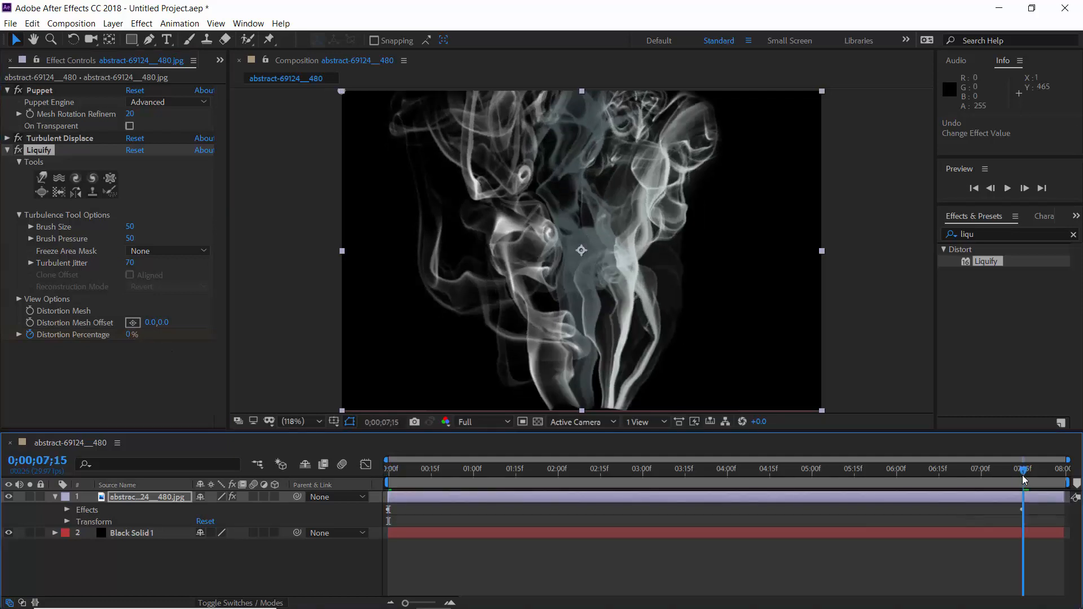
click(132, 335)
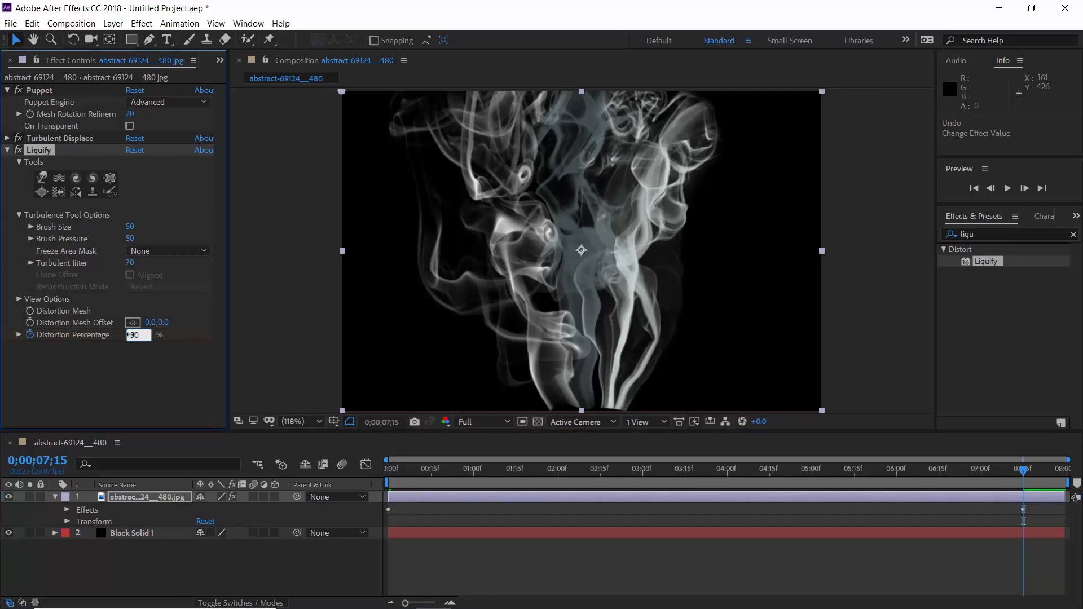
key(Return)
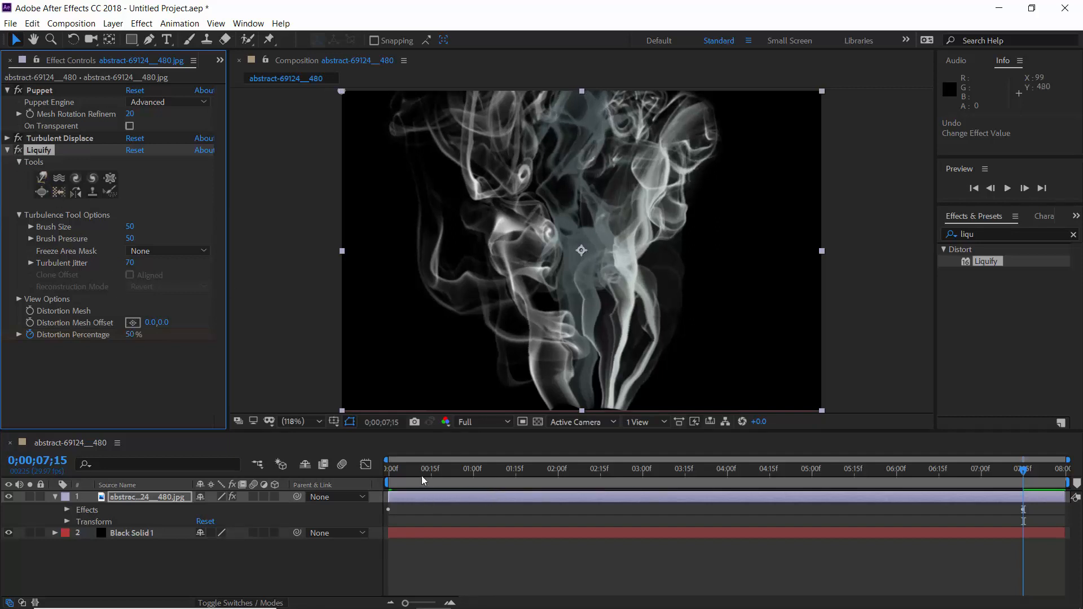
Step: Play the smoke animation from the start of the timeline to check the combined distortion
drag(421, 475, 382, 475)
key(space)
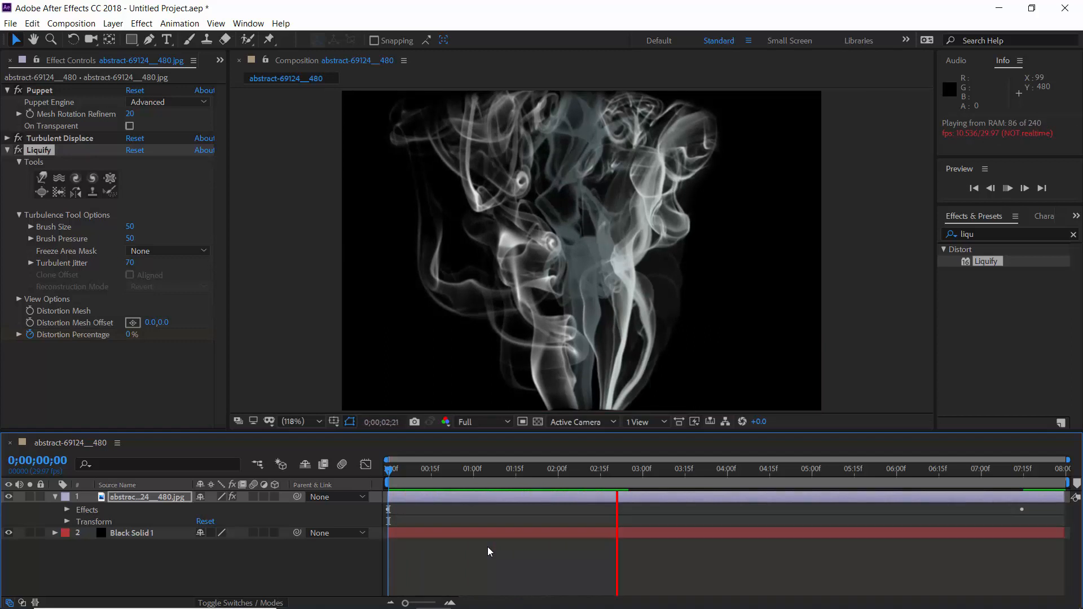
key(space)
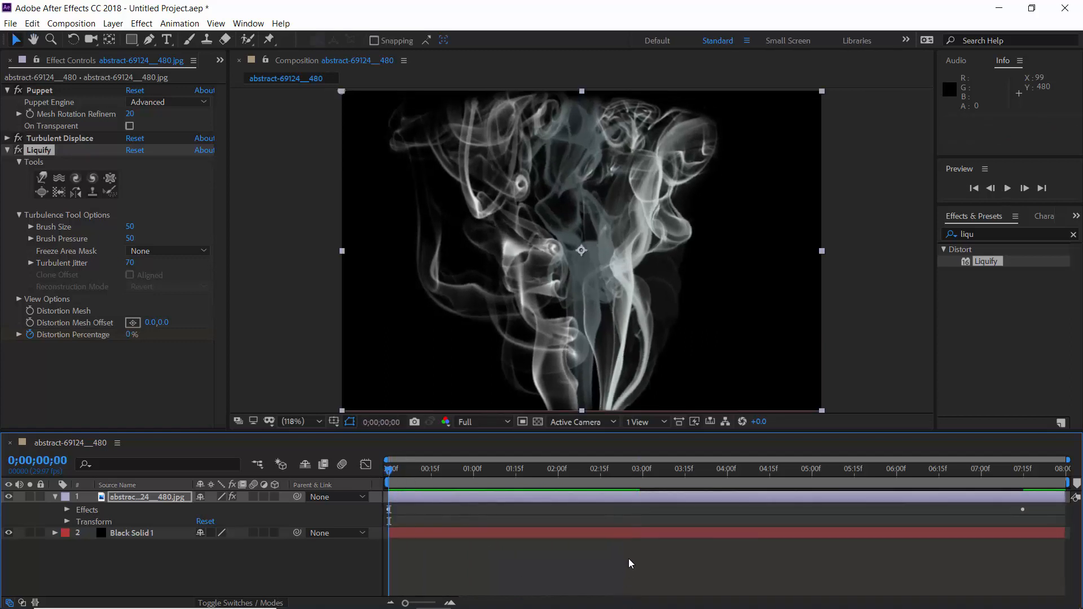
key(space)
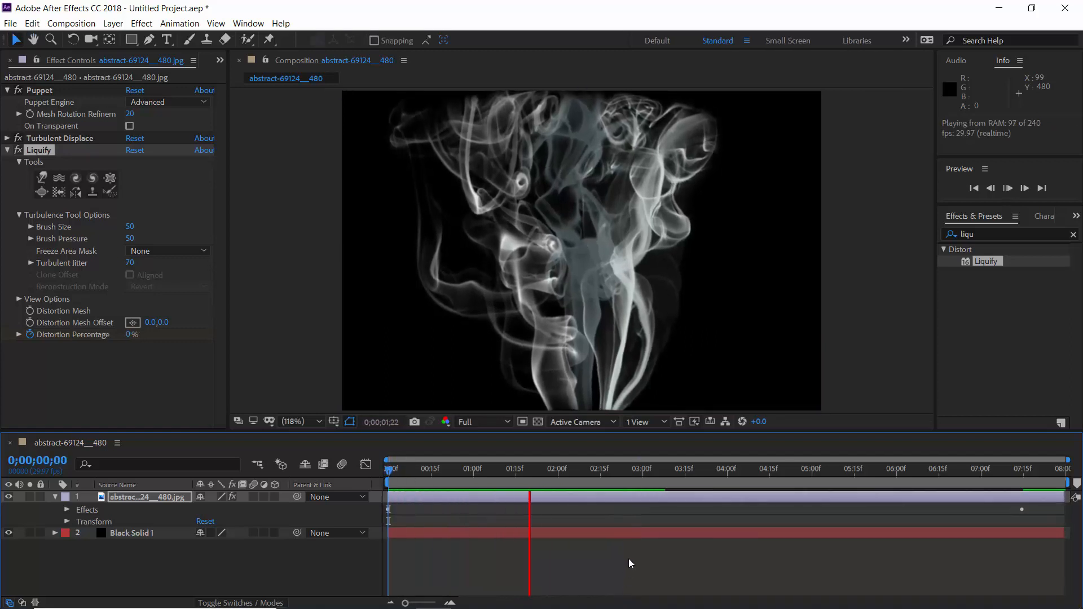
key(space)
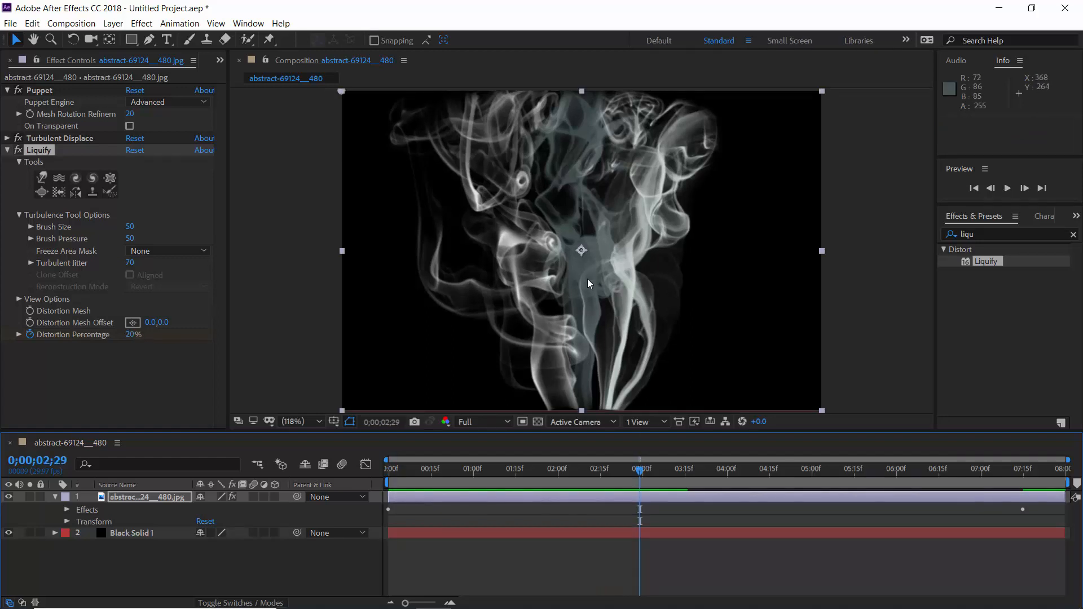
Step: Show the smoke layer's Puppet pins at 0;00;07;15 and reposition several of them along the central smoke column
click(67, 509)
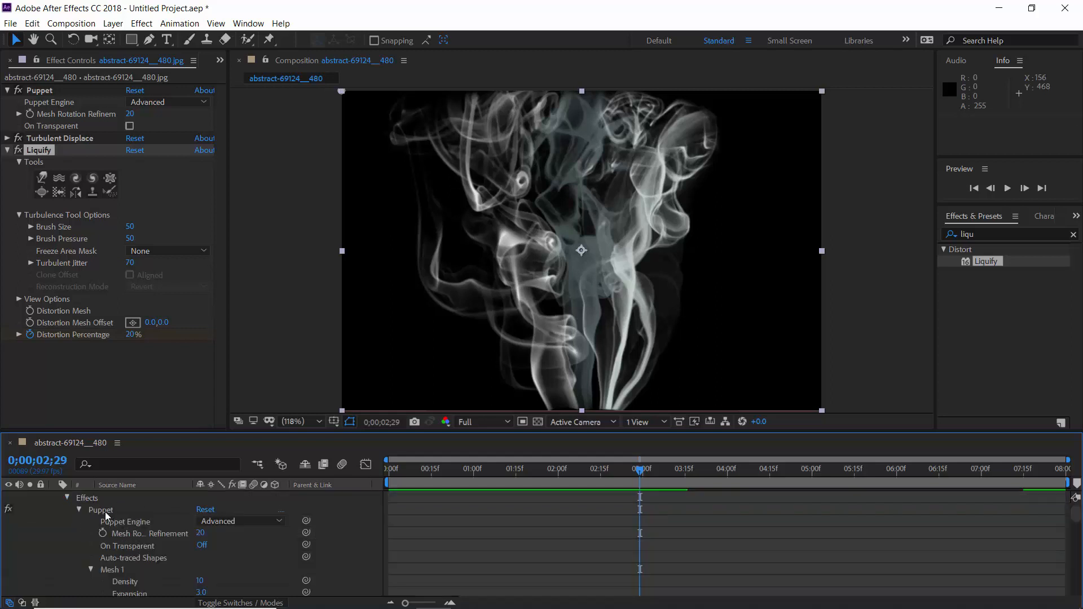
click(105, 512)
scroll(1006, 506, down, 3)
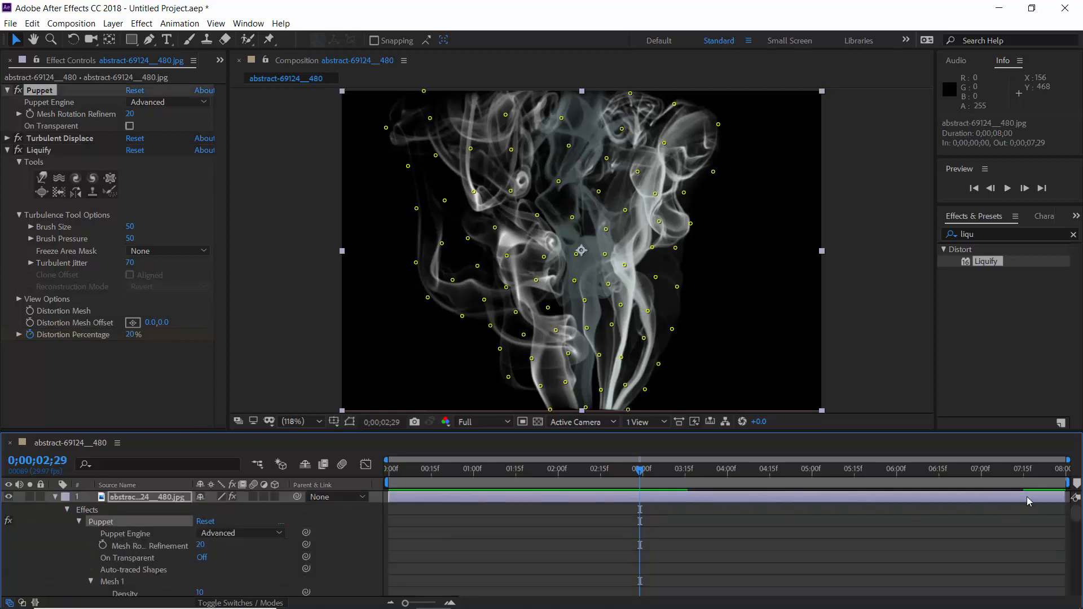
click(1024, 484)
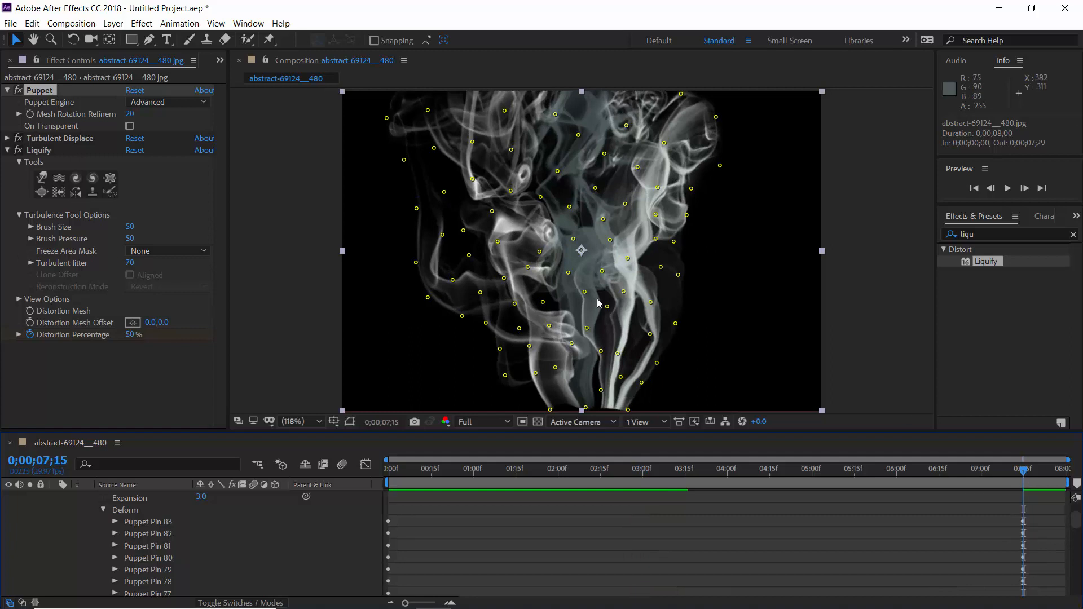
click(584, 289)
drag(573, 239, 574, 233)
mouse_move(569, 272)
mouse_down()
mouse_move(600, 262)
mouse_move(575, 279)
mouse_up()
drag(586, 329, 584, 316)
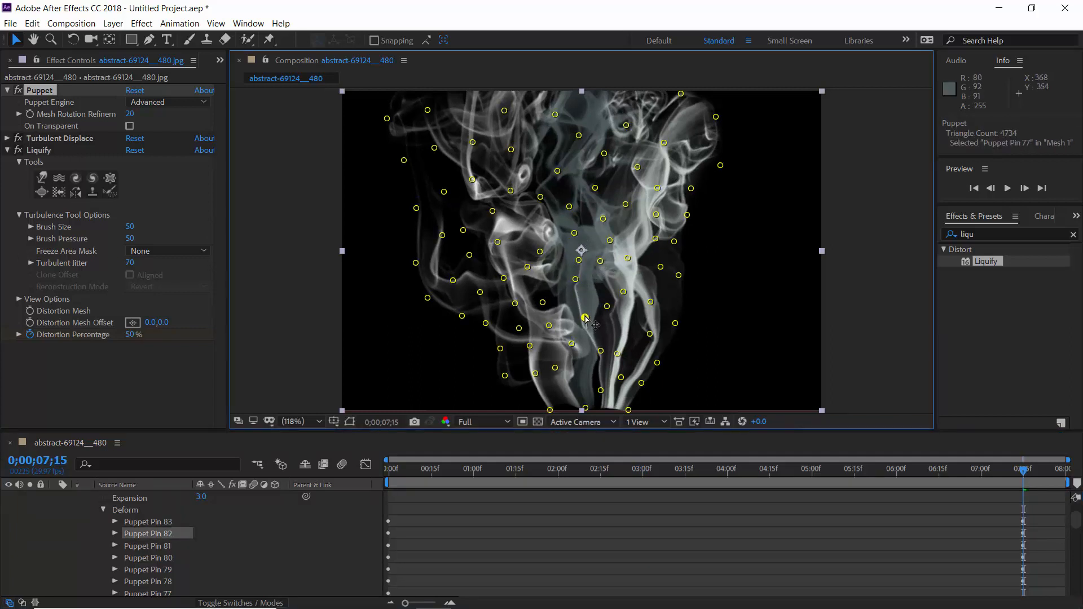
drag(578, 260, 569, 198)
click(574, 232)
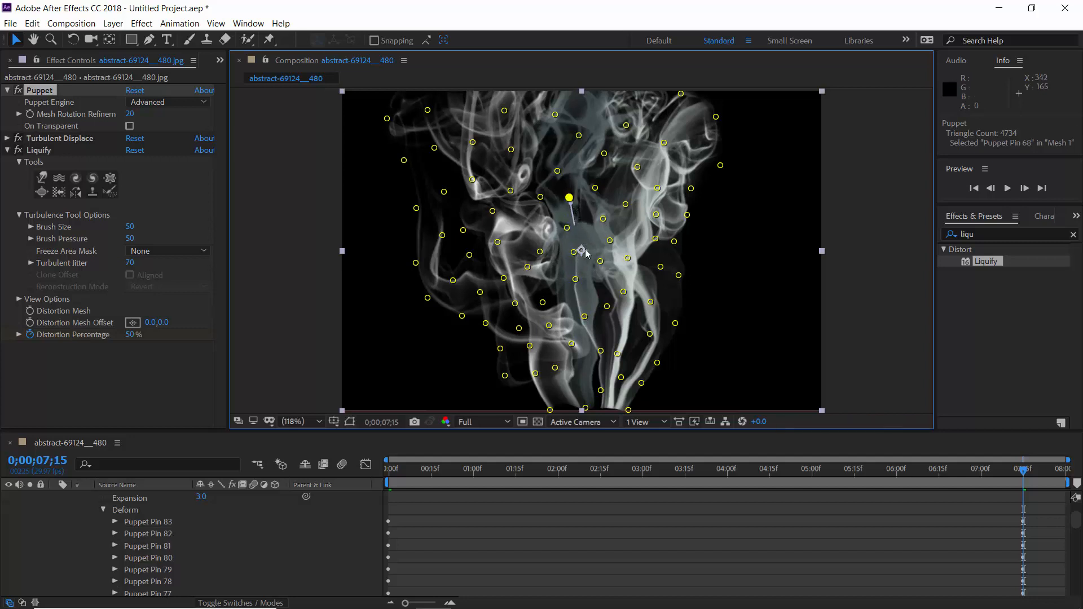
Step: Collapse the Puppet and Liquify settings, find the Tritone effect, and apply it to the smoke image layer
scroll(231, 521, up, 4)
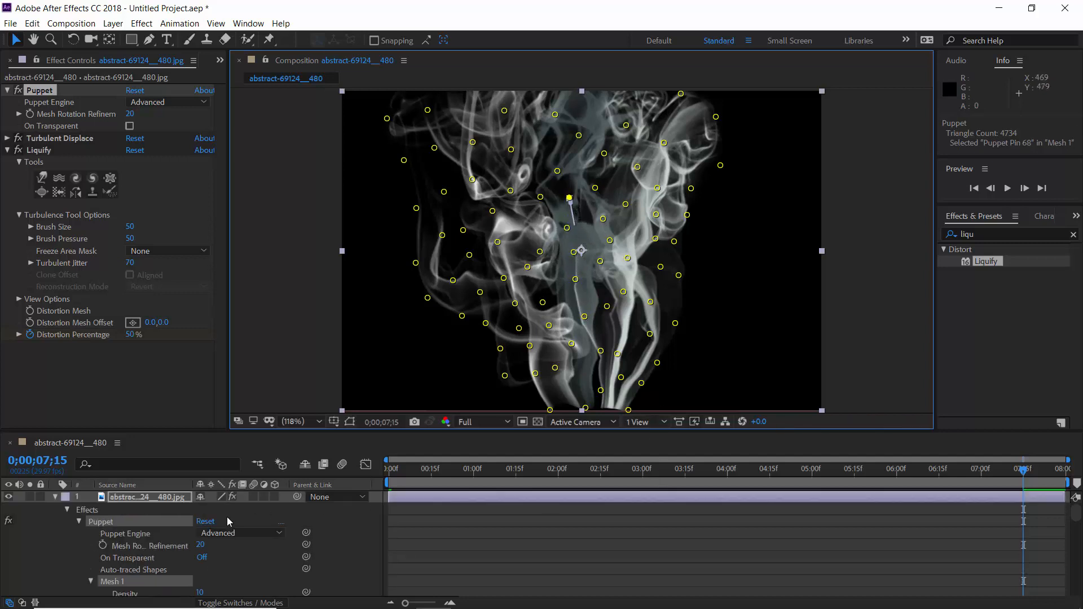
click(79, 521)
click(12, 152)
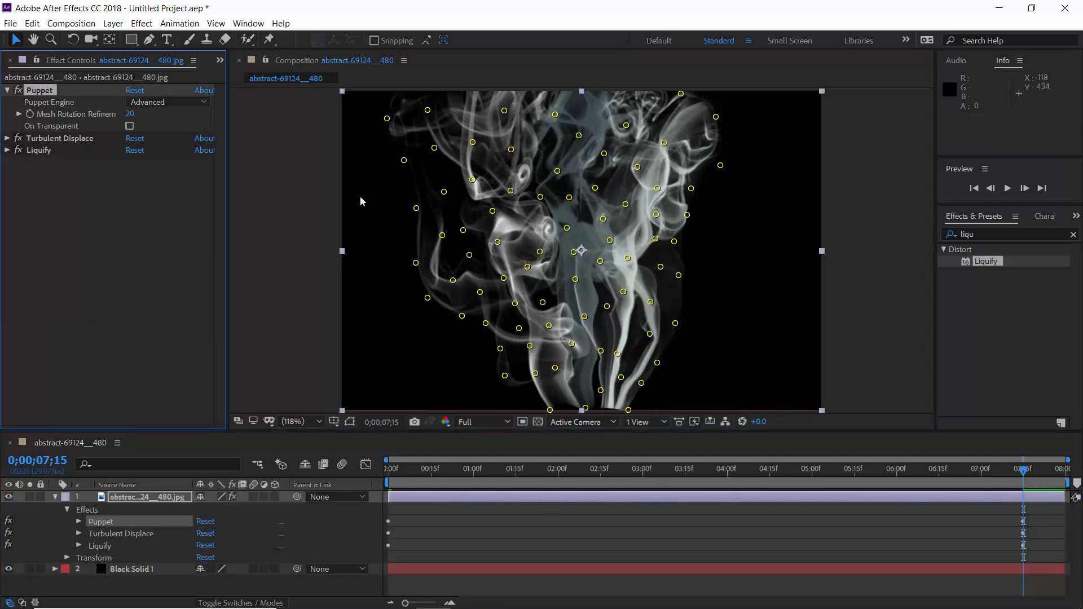
click(950, 233)
text(trito)
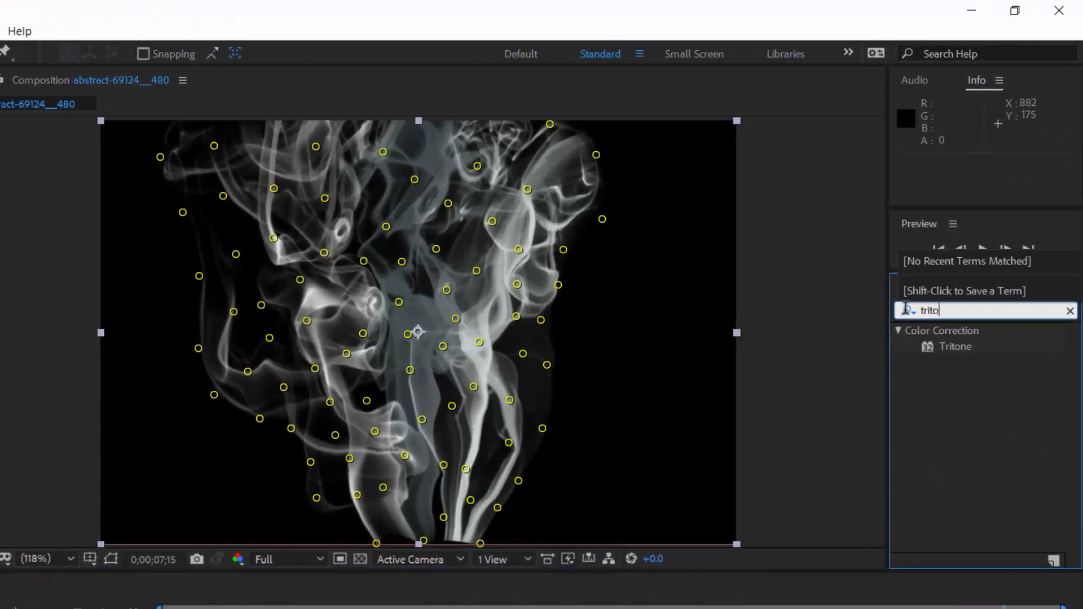
click(933, 605)
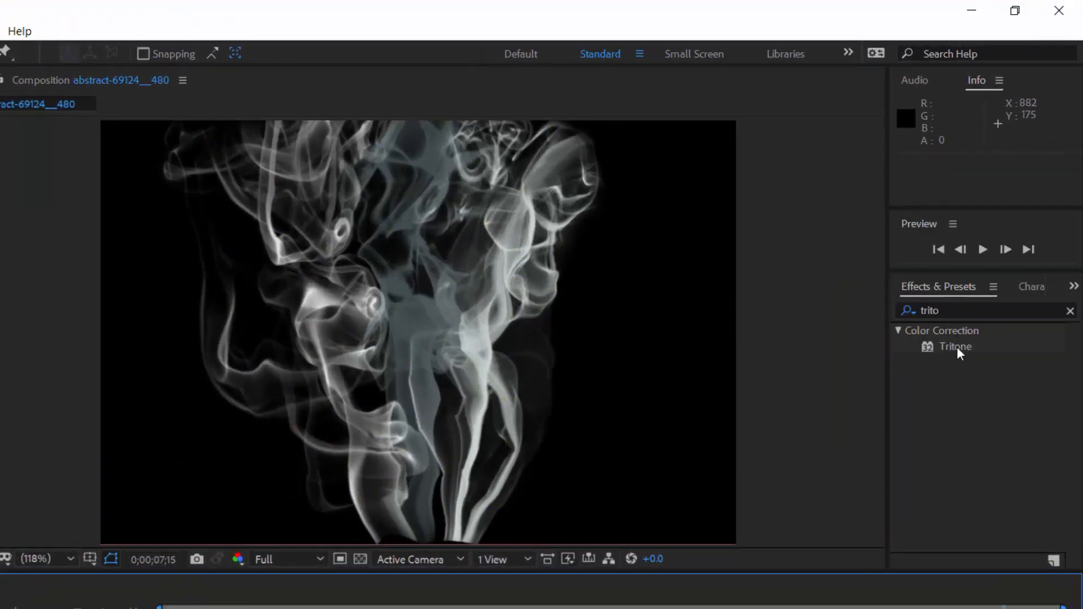
drag(962, 354, 458, 400)
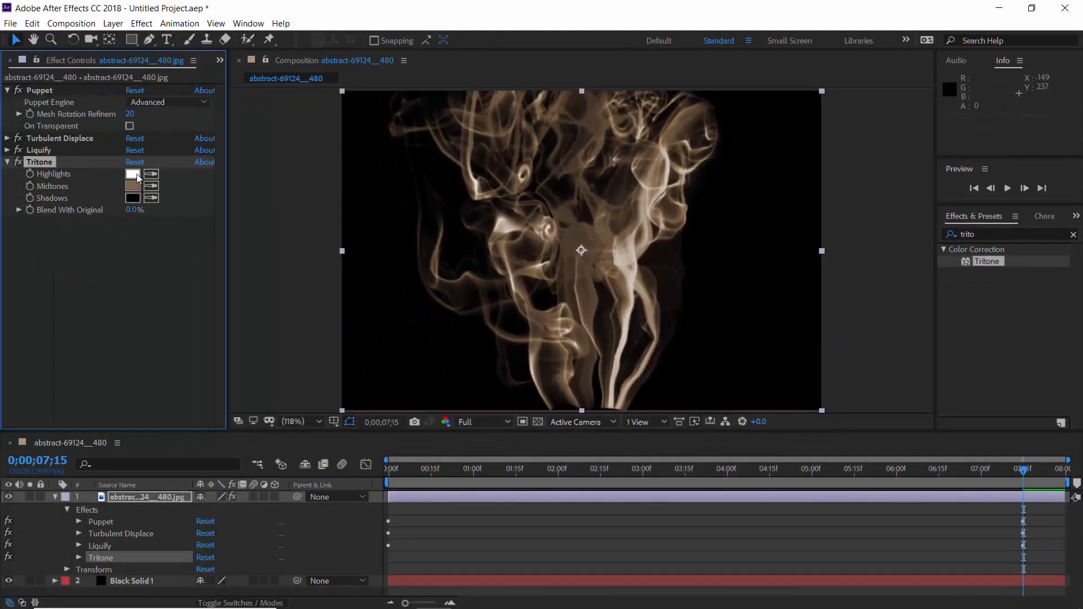
Step: Set Tritone's Highlights color to a bright, saturated green with a hue of 149°
click(134, 175)
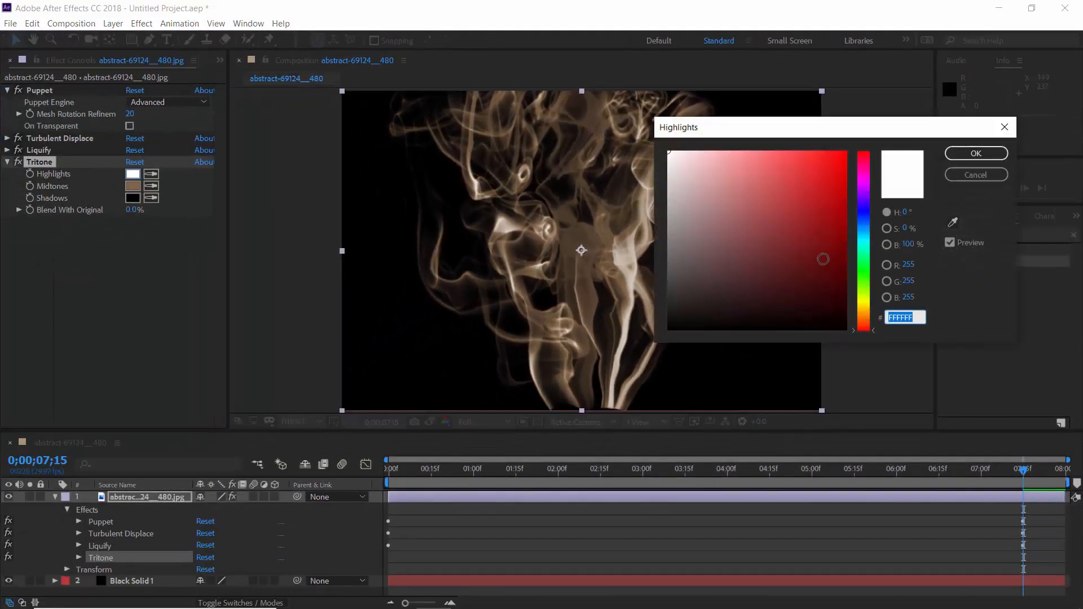
click(868, 256)
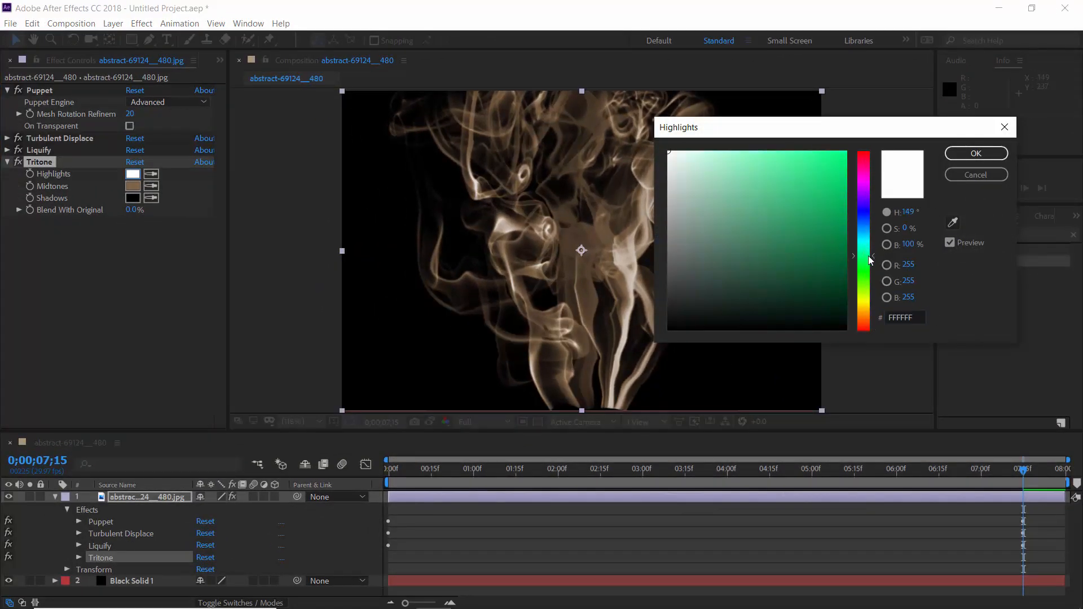
click(843, 153)
click(972, 160)
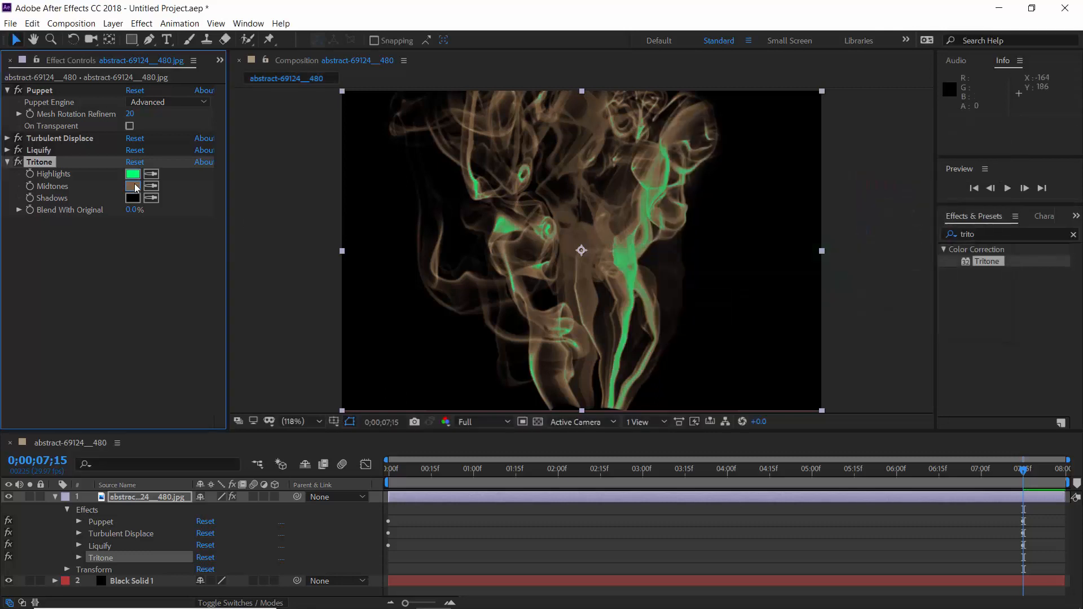
Step: Set Tritone's Midtones color to the muted teal 467F7C
click(134, 187)
click(867, 242)
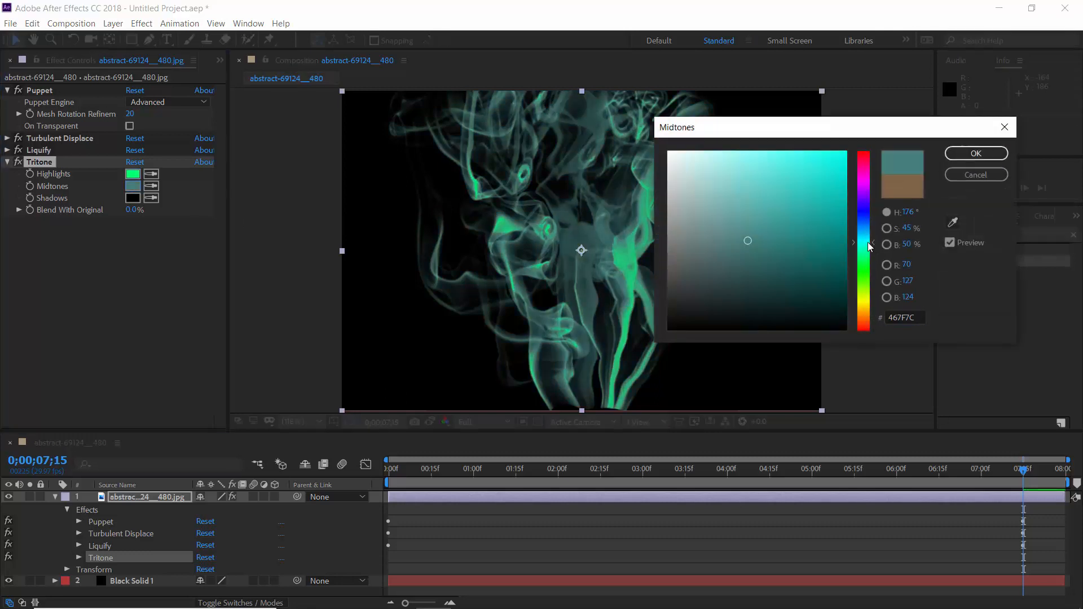
click(746, 247)
click(981, 153)
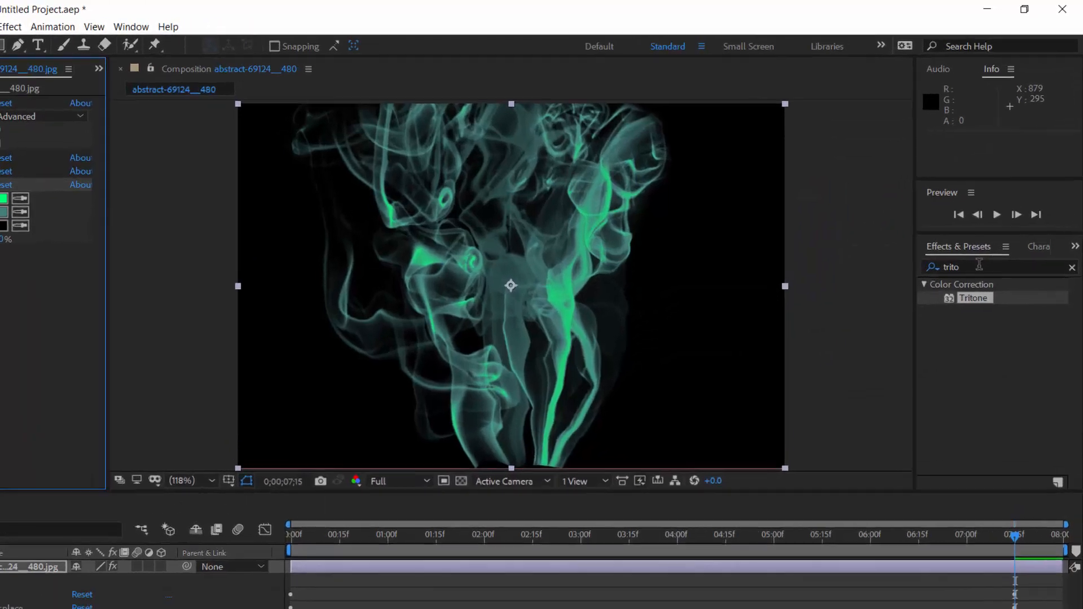
Step: Find the Lumetri Color effect, apply it to the smoke image layer, and expand its Creative adjustments
click(983, 234)
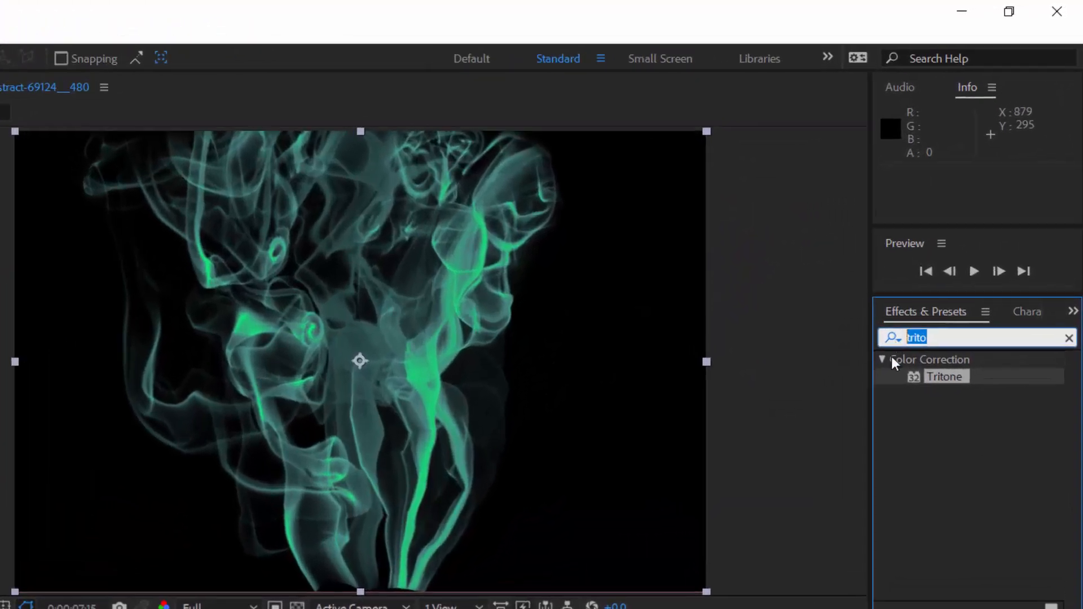
text(lume)
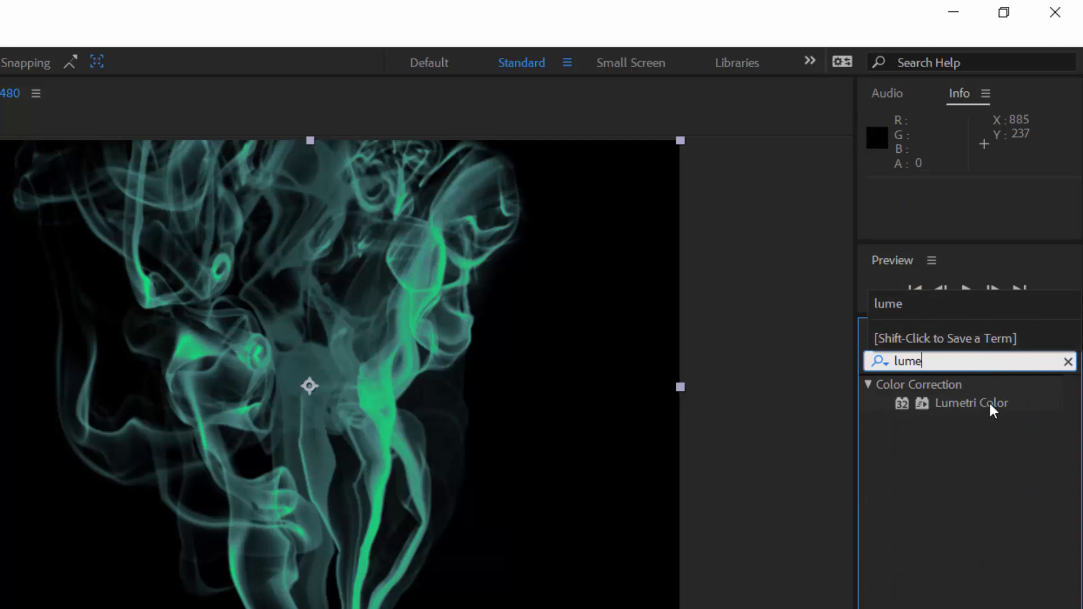
drag(991, 405, 366, 405)
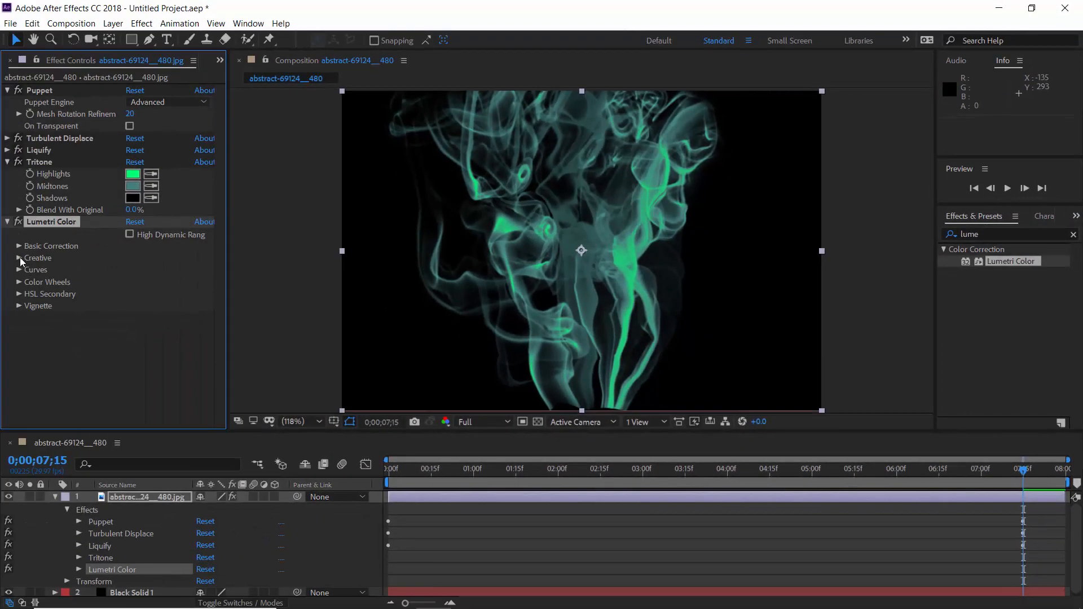
click(19, 258)
scroll(19, 257, down, 2)
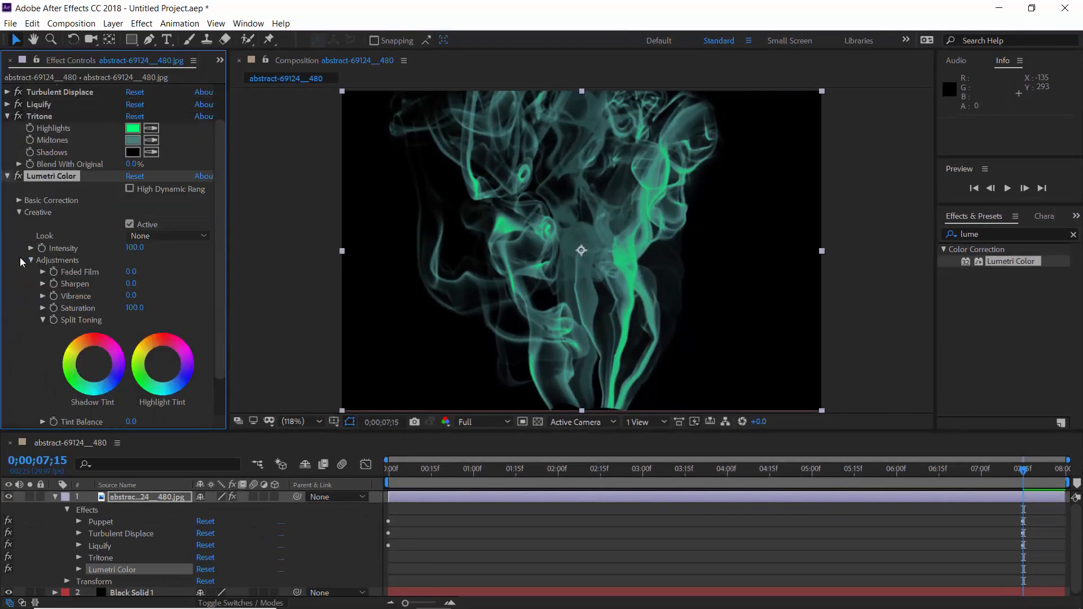
Step: Set Lumetri Color's Creative Sharpen amount to 40
click(133, 284)
key(Return)
click(21, 175)
click(133, 283)
key(Return)
Step: Shift Lumetri Color's Shadow Tint slightly toward blue and its Highlight Tint slightly toward green
click(95, 368)
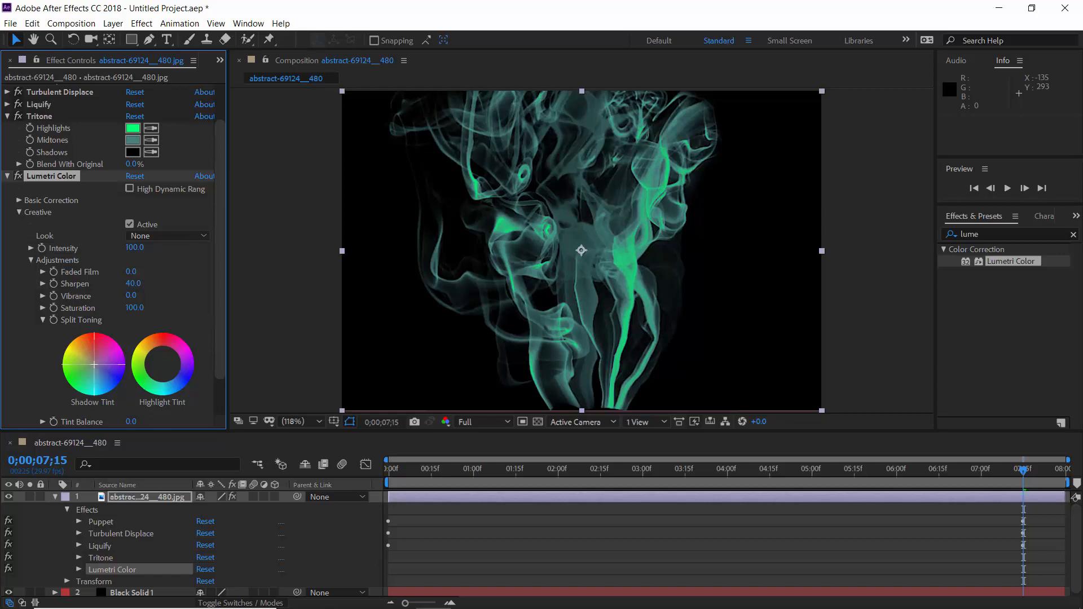
click(163, 363)
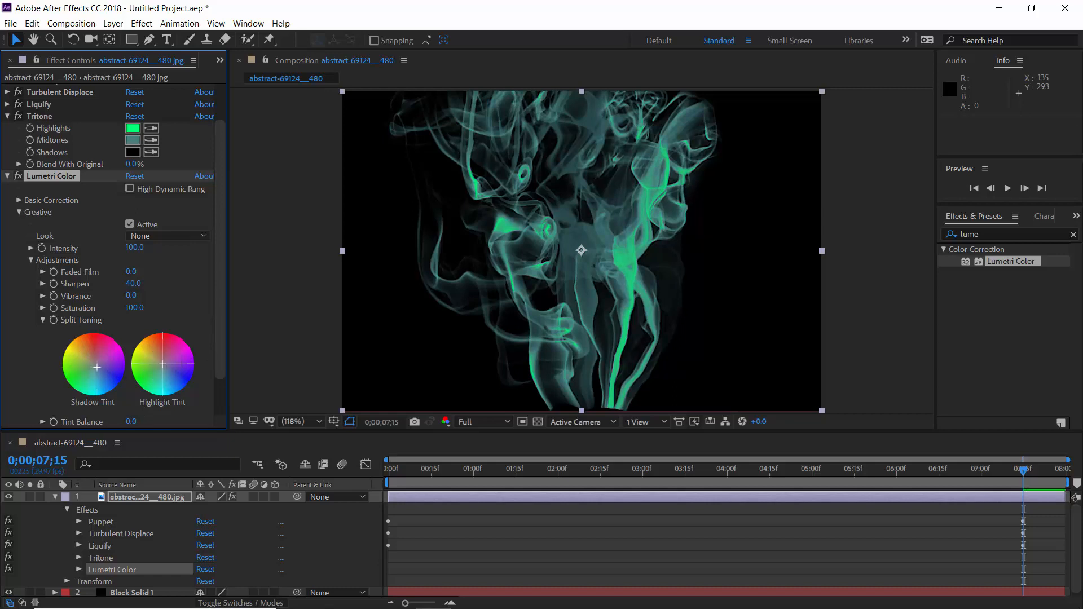
drag(163, 363, 159, 366)
Step: Return the playhead to 0;00;00;00 and collapse the smoke image layer's properties in the timeline
click(427, 484)
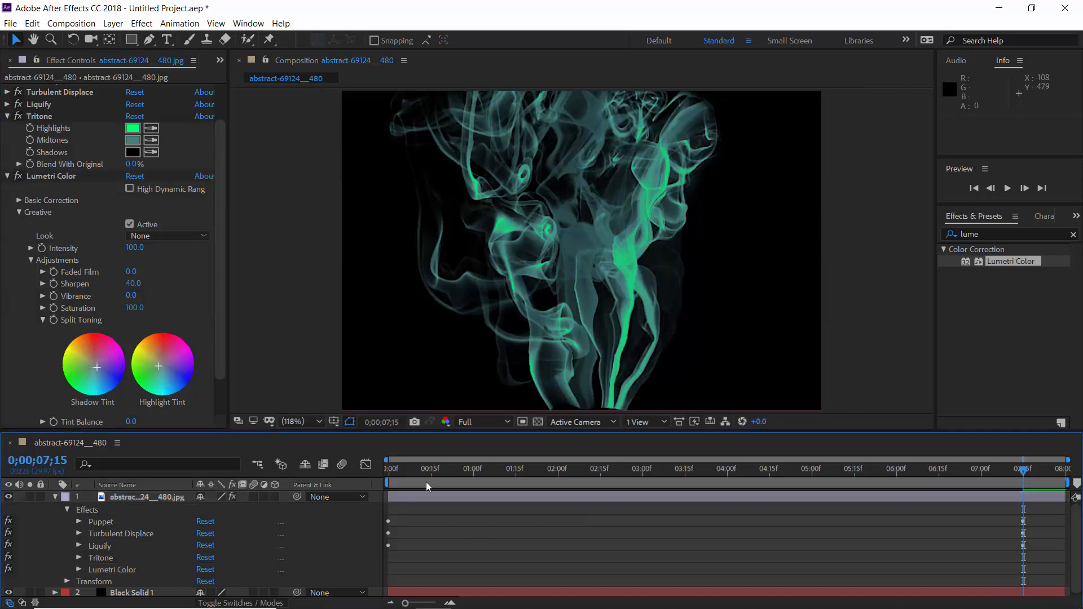
drag(410, 472, 386, 471)
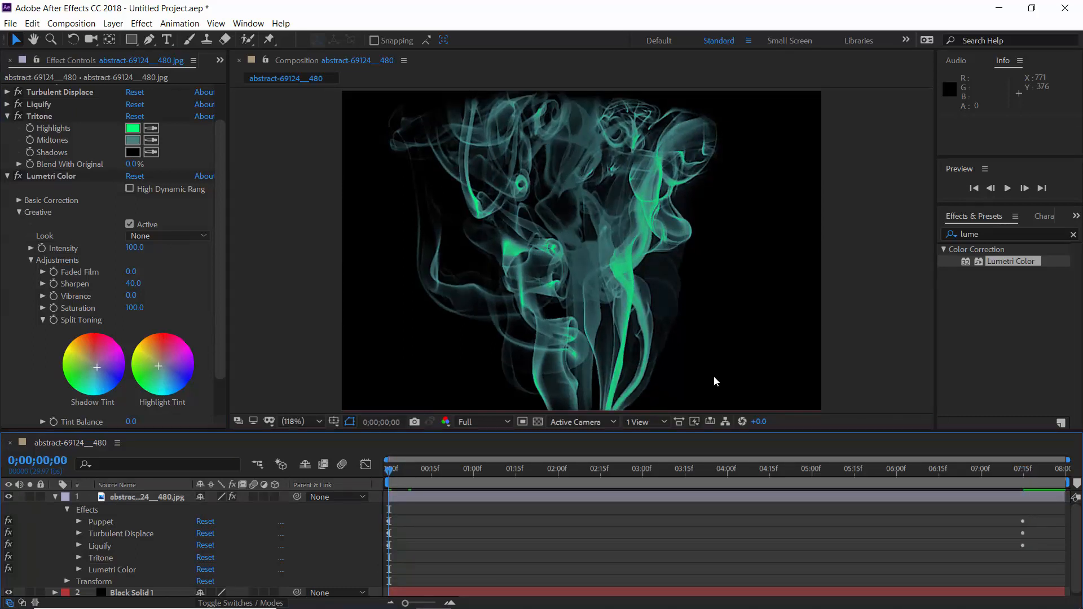
click(54, 496)
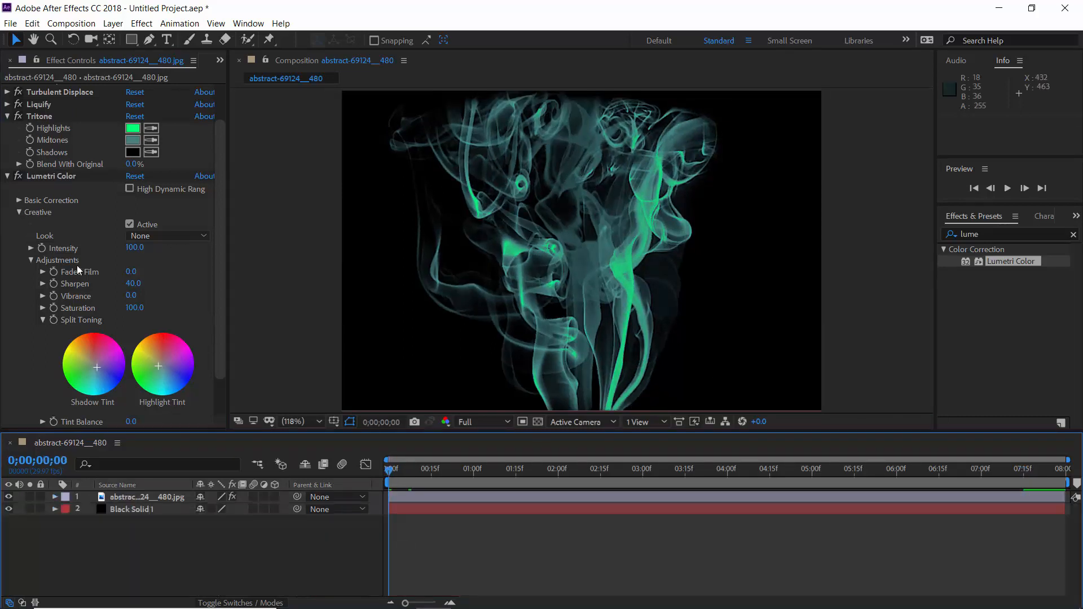
Step: Add the original smoke image from the project as the top layer to compare it with the colored version, and hide it
click(10, 60)
drag(48, 202, 191, 517)
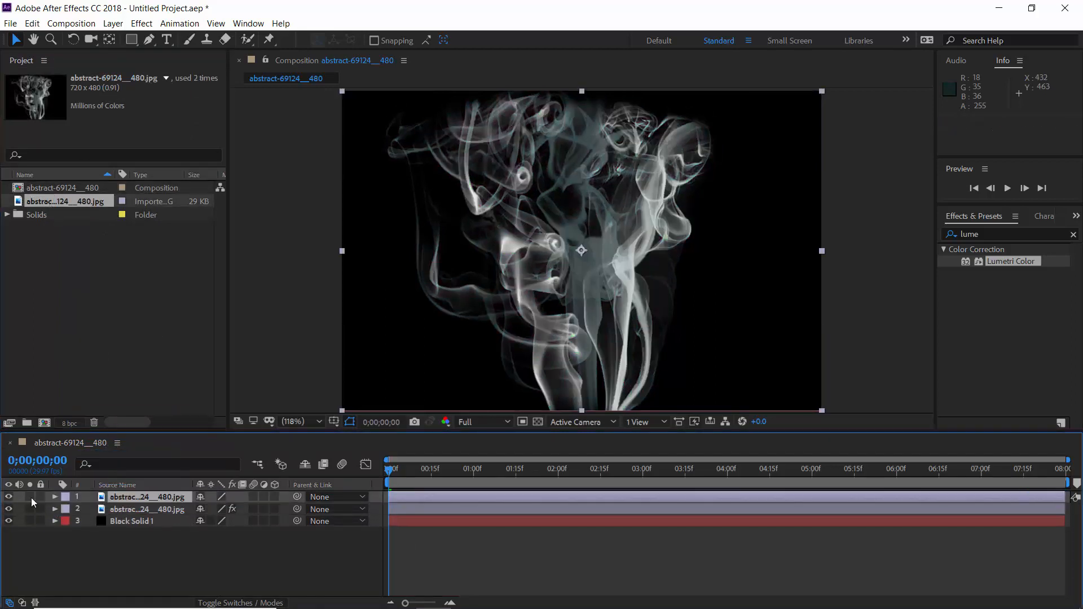
click(8, 496)
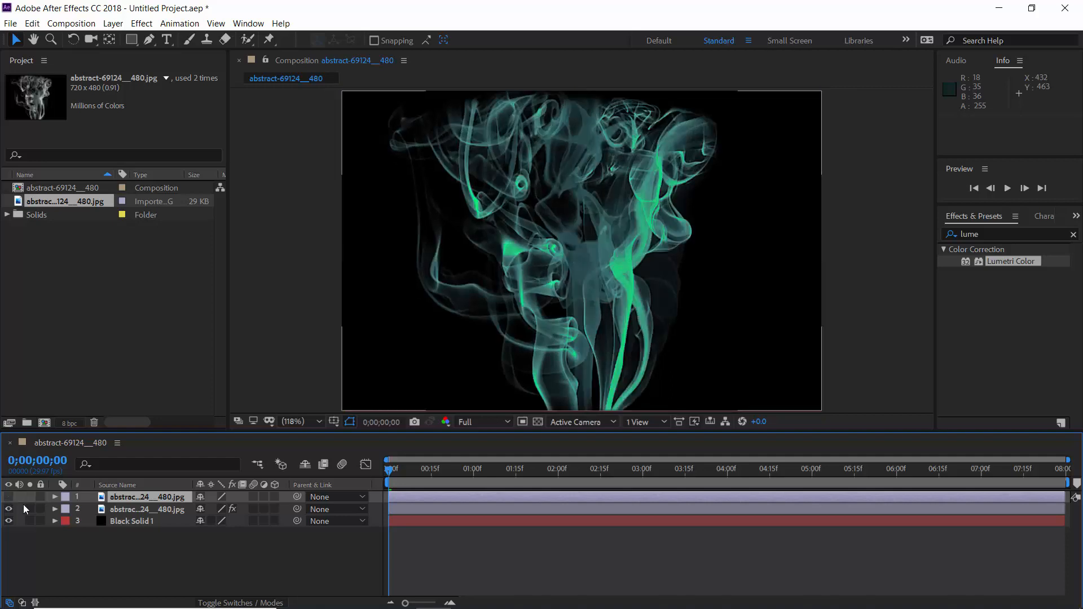
Step: Preview the colored smoke animation from the start and stop playback at about 0;00;04;17
key(space)
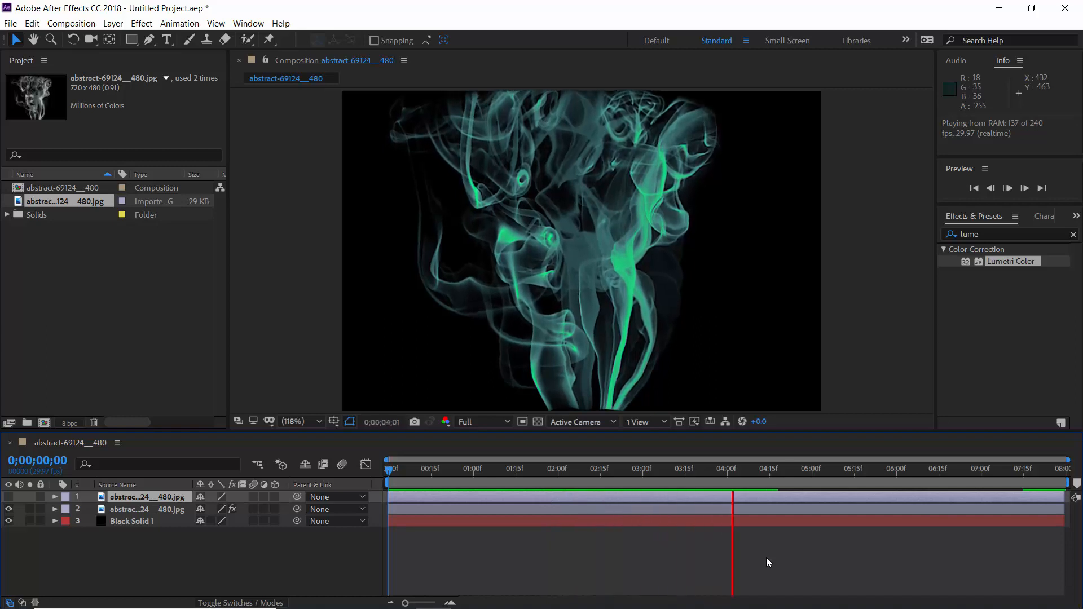
key(space)
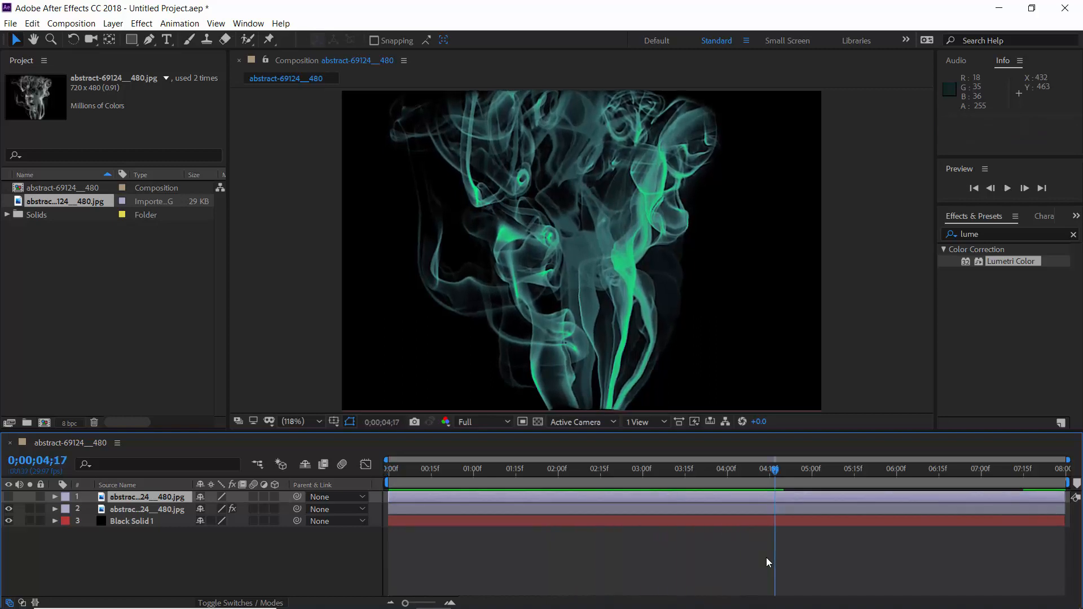